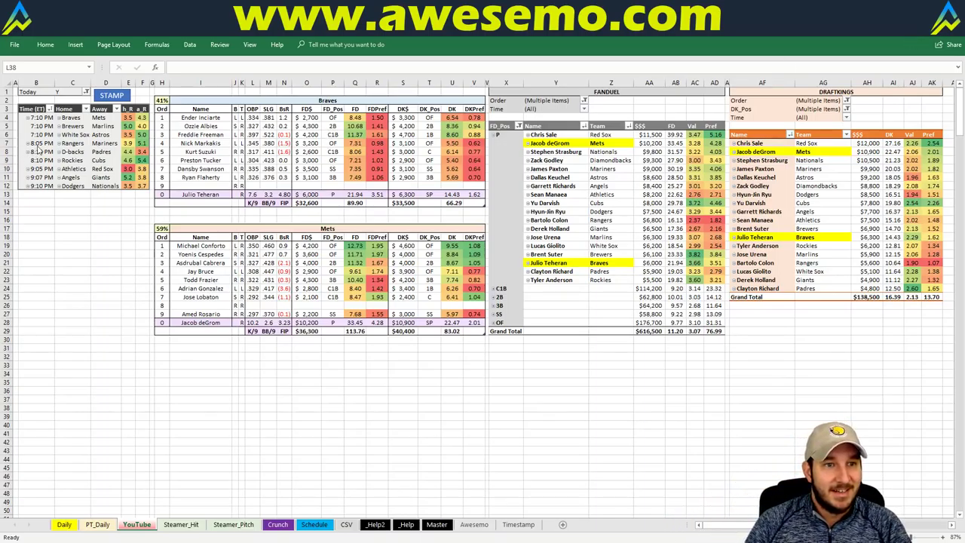
pyautogui.moveTo(68, 119); pyautogui.dragTo(68, 186)
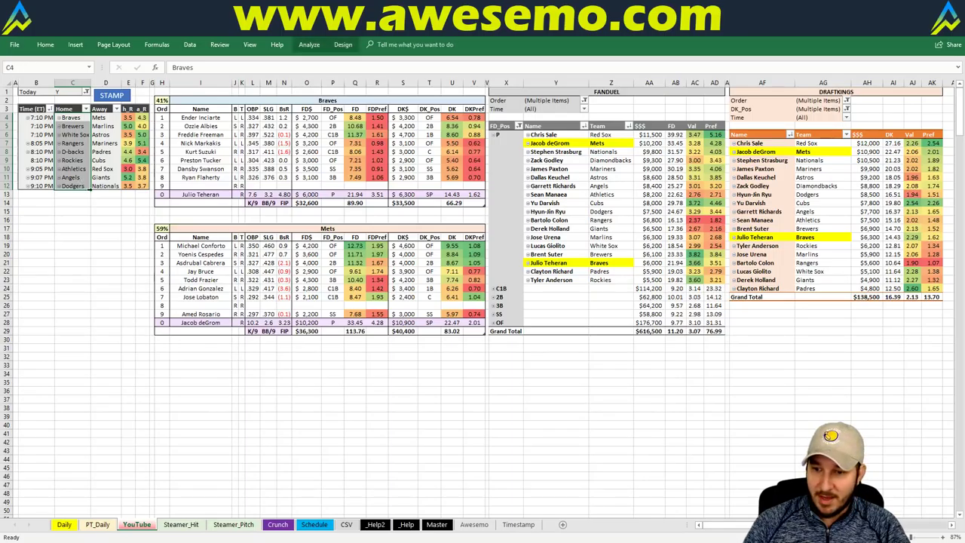
pyautogui.click(66, 220)
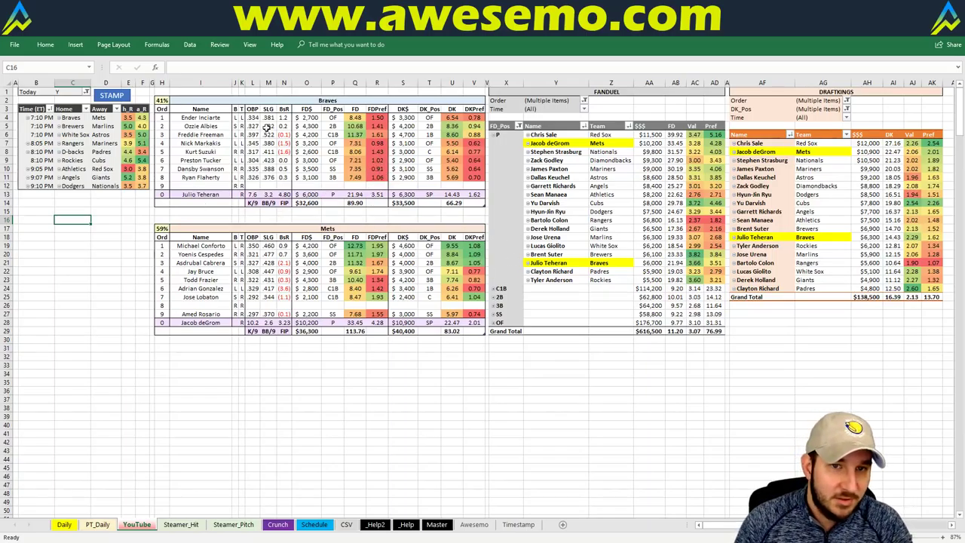
# Set the home team in the upper matchup table's header cell I2 to Brewers
pyautogui.click(299, 99)
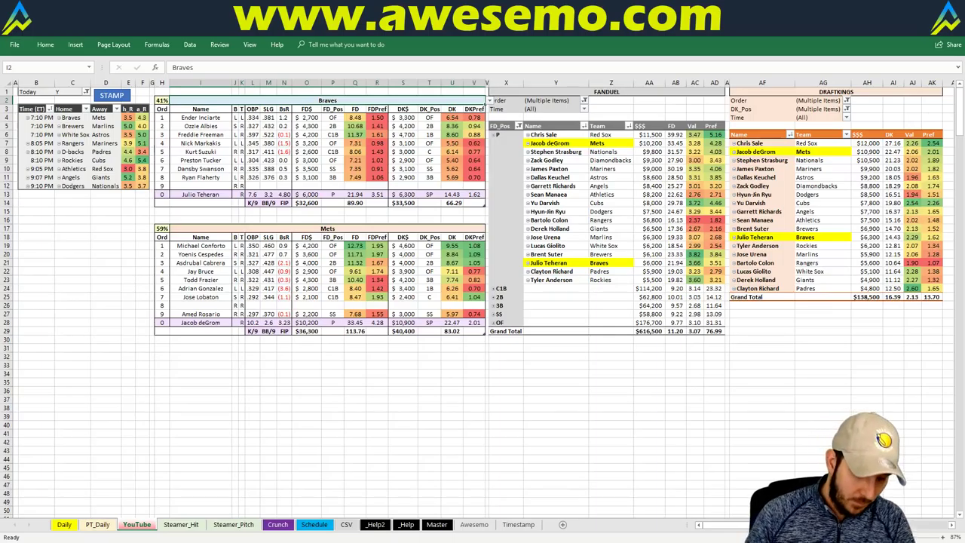
pyautogui.write('Brewers')
pyautogui.press('Return')
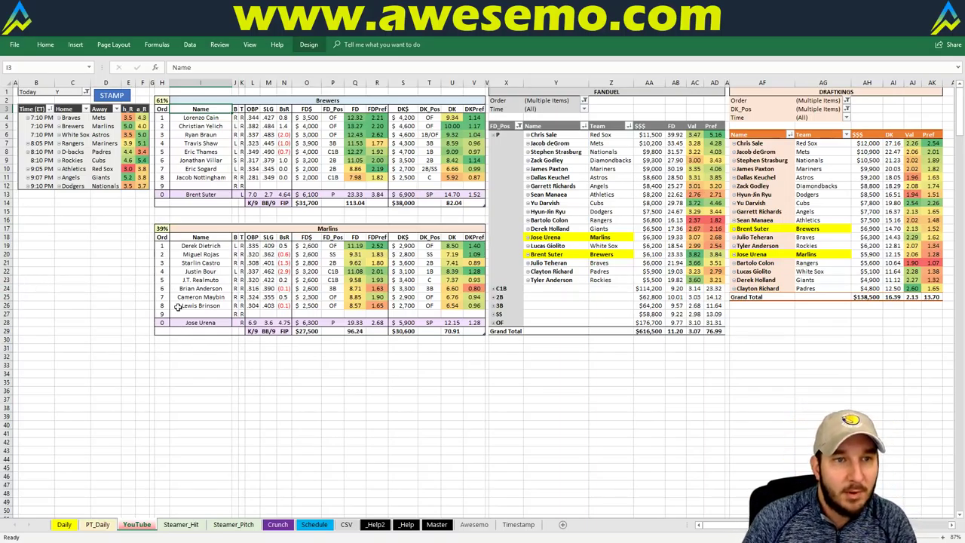
# Change the home team in cell I2 to White Sox to load that game's lineups and projections
pyautogui.click(283, 126)
pyautogui.click(292, 100)
pyautogui.write('White')
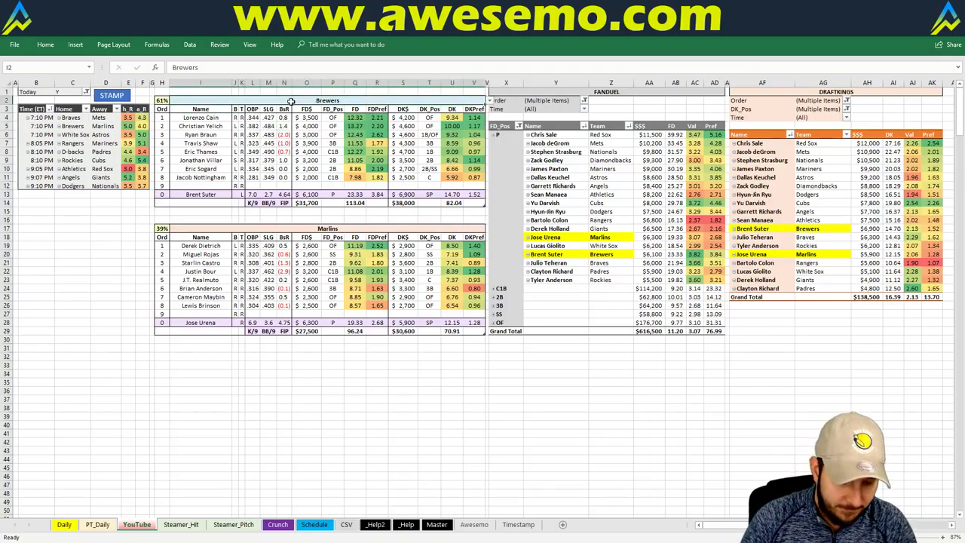
pyautogui.write(' Sox')
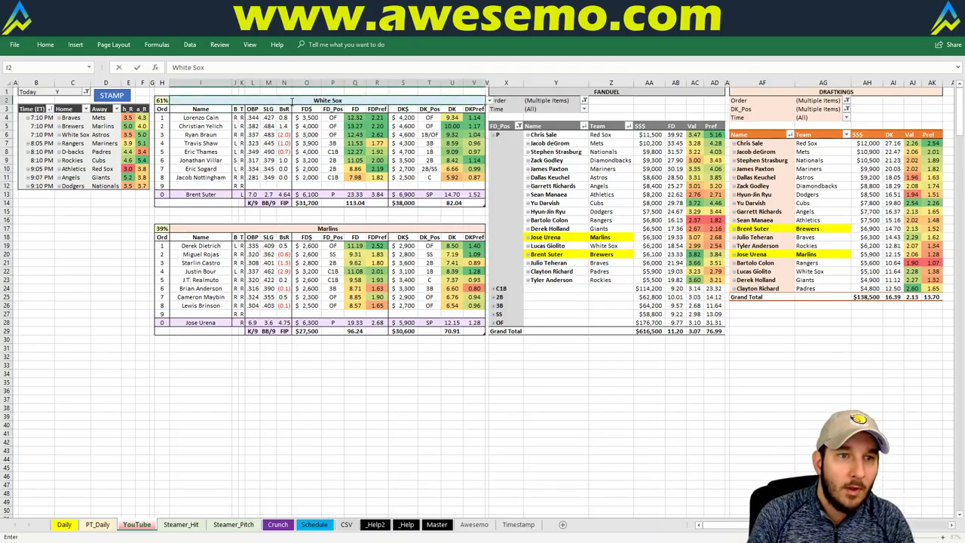
pyautogui.press('Return')
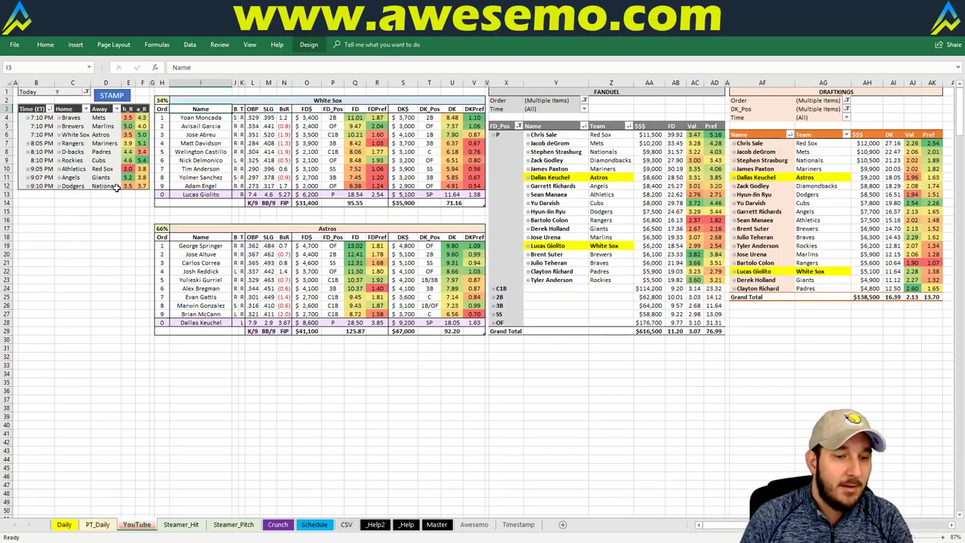
# Switch to Chrome, open the bookmarked Sportsbook Review MLB odds page in a new tab, and examine the Saturday, April 21 money lines
pyautogui.click(45, 531)
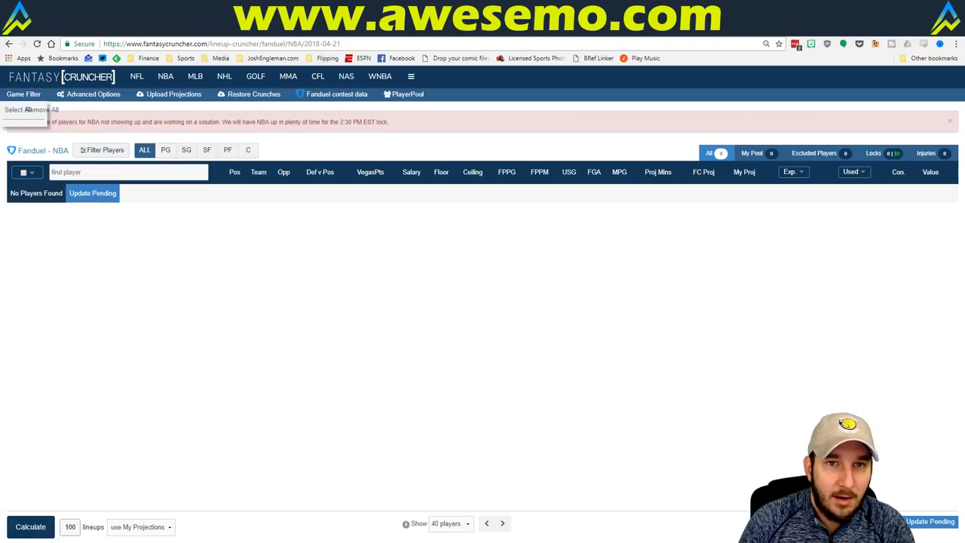
pyautogui.hotkey('ctrl', 't')
pyautogui.click(265, 58)
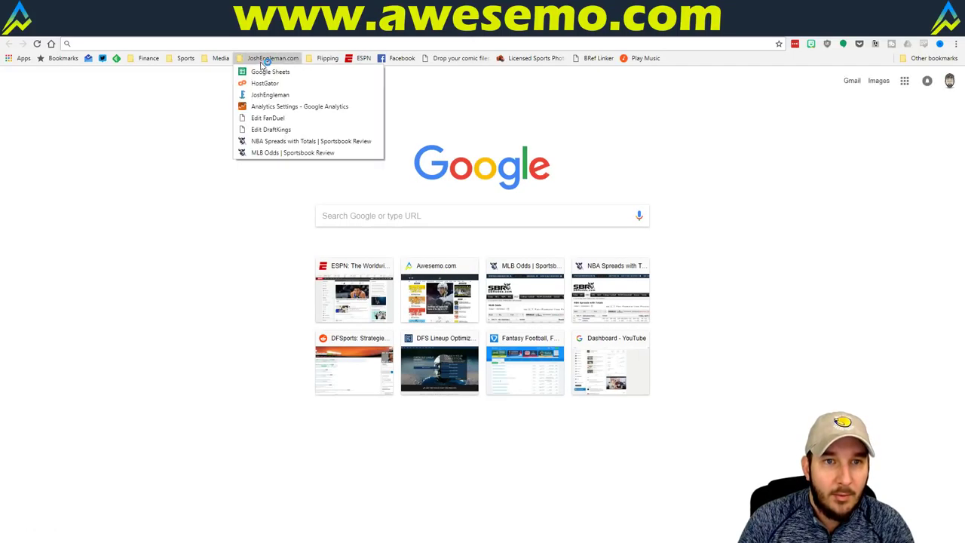
pyautogui.click(273, 156)
pyautogui.scroll(-6, 143, 242)
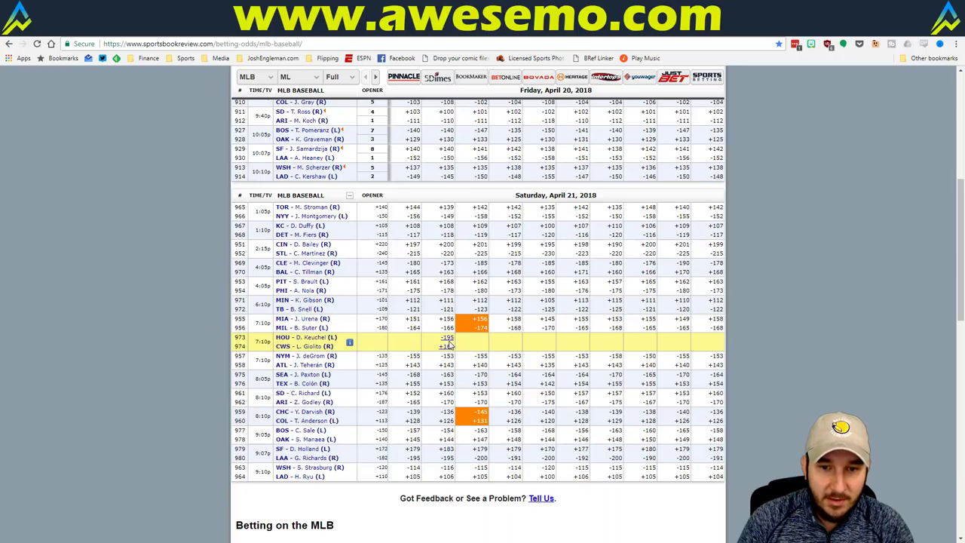
# Change the MLB odds from money lines to Totals and examine the Saturday, April 21 games
pyautogui.scroll(8, 447, 344)
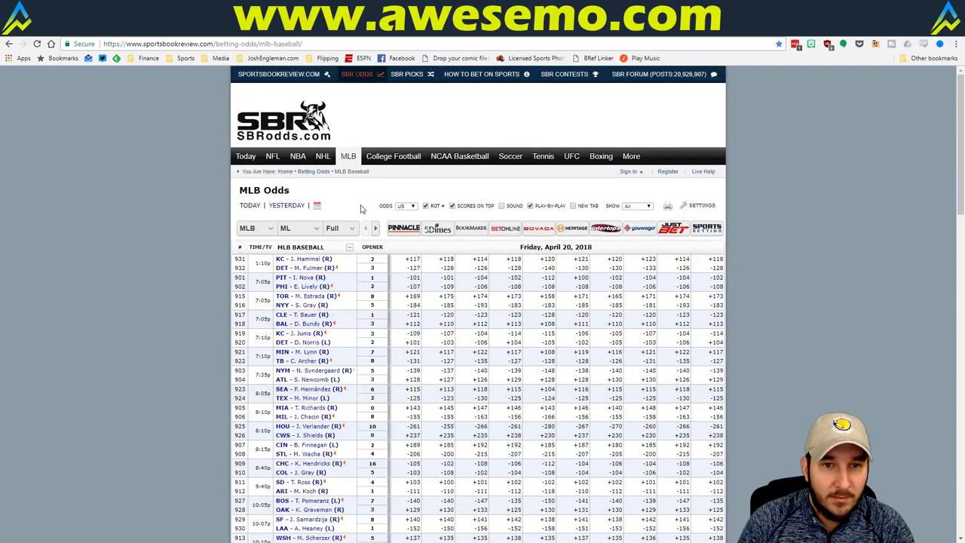
pyautogui.click(315, 228)
pyautogui.click(309, 271)
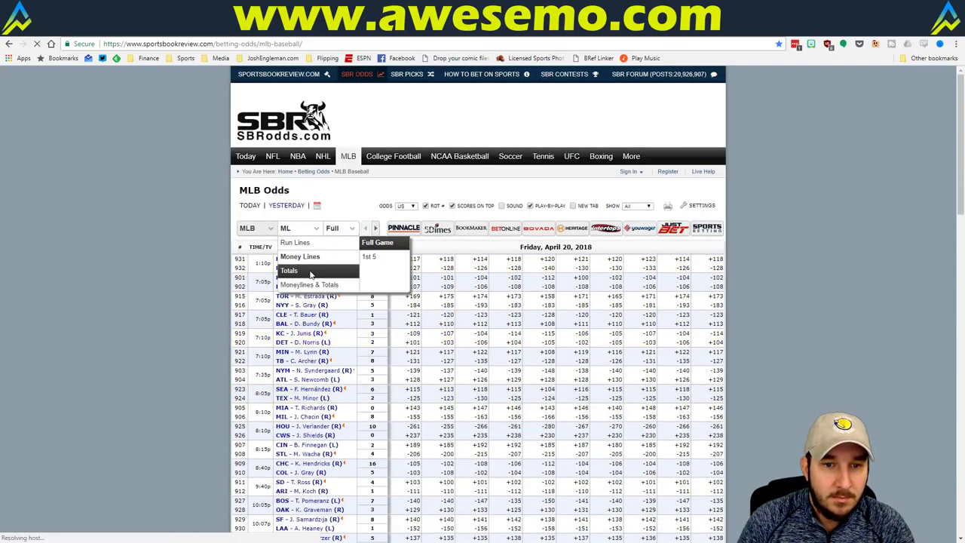
pyautogui.scroll(-5, 149, 289)
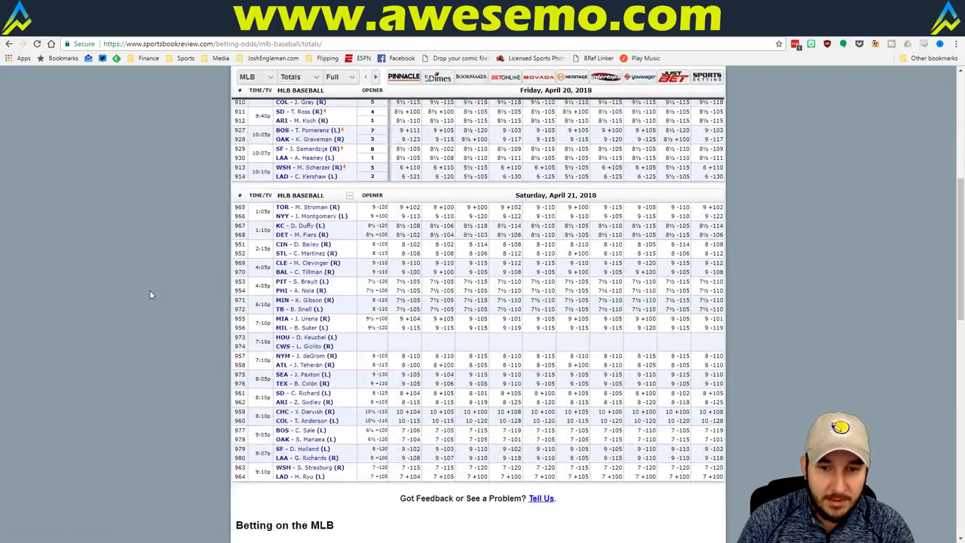
# Return to the Excel workbook and set the home team in cell I2 to Rangers
pyautogui.hotkey('alt', 'Tab')
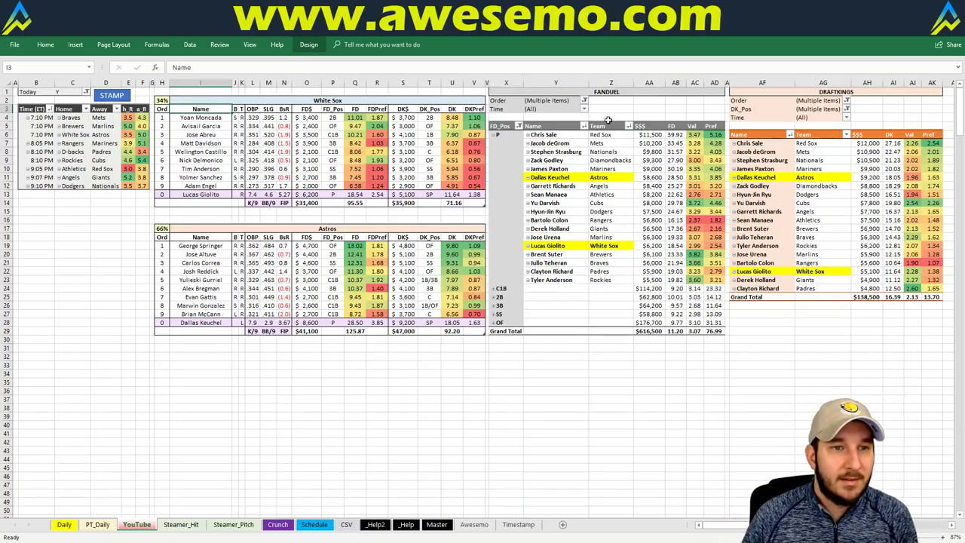
pyautogui.press('Up')
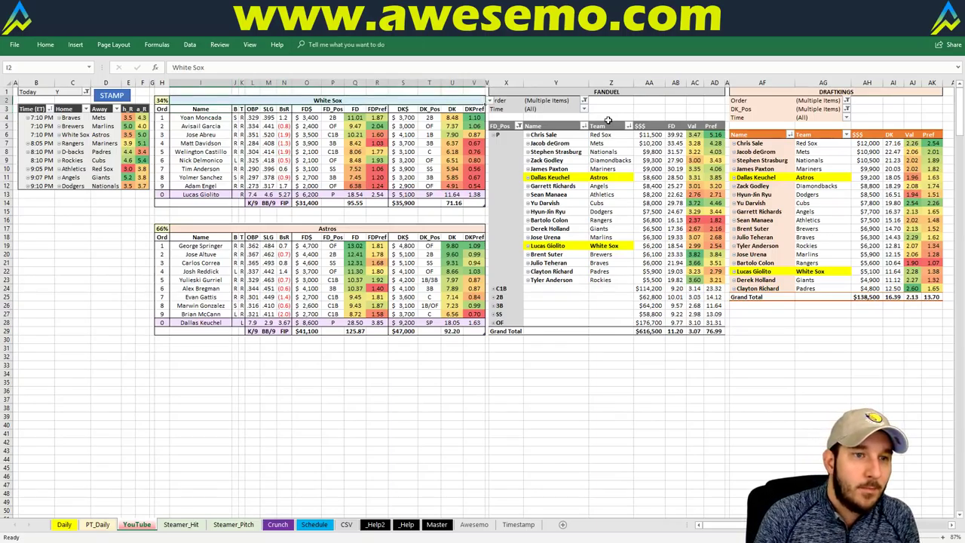
pyautogui.write('Rangers')
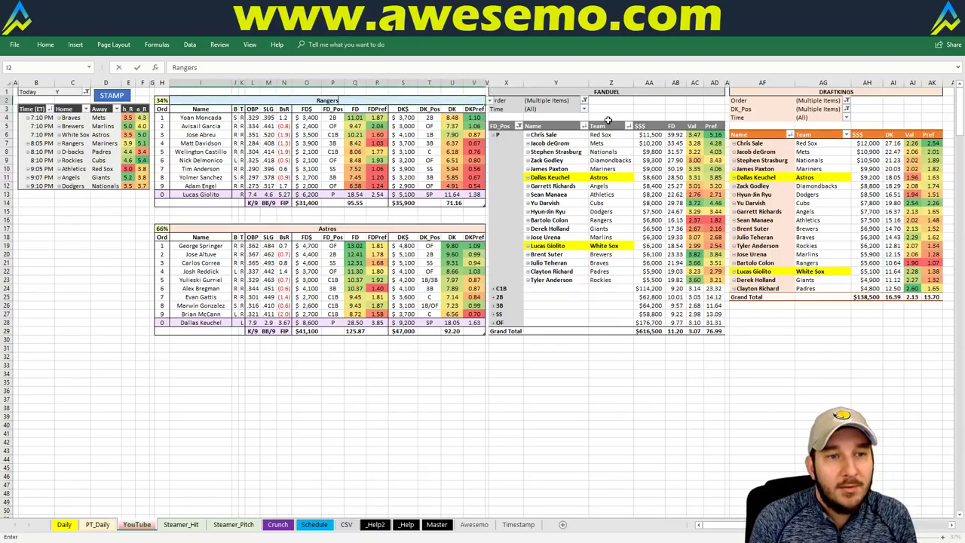
pyautogui.press('Return')
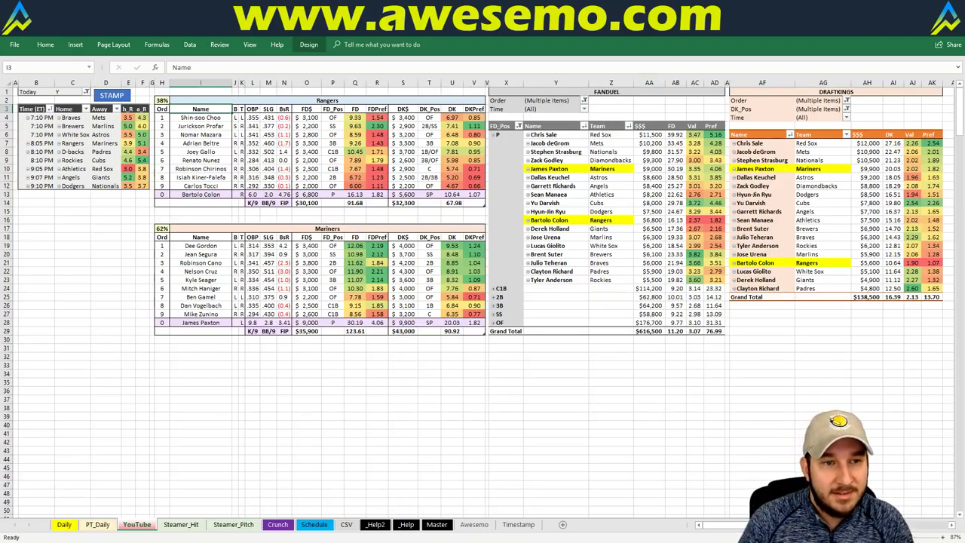
# Replace the home team in cell I2 with Diamondbacks to show their matchup
pyautogui.click(327, 100)
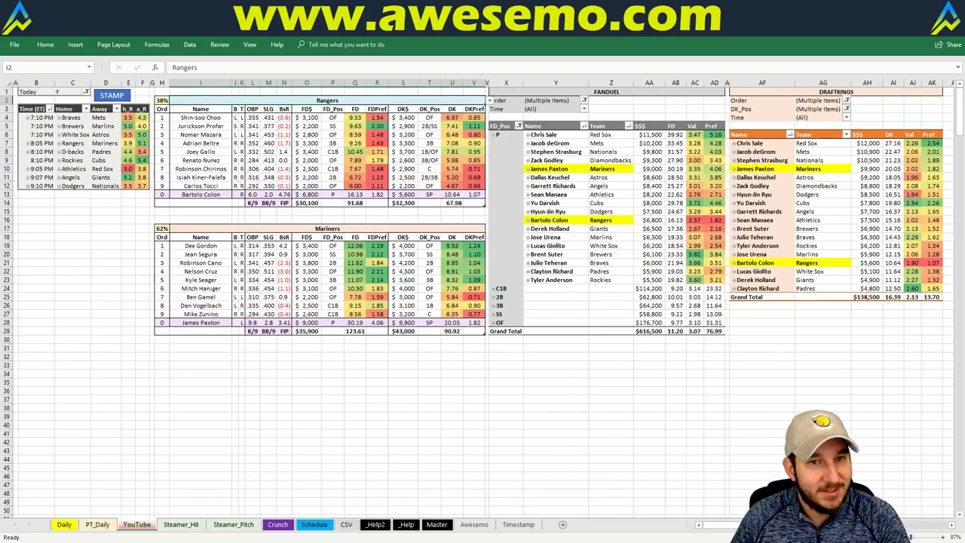
pyautogui.write('Diamondbacks')
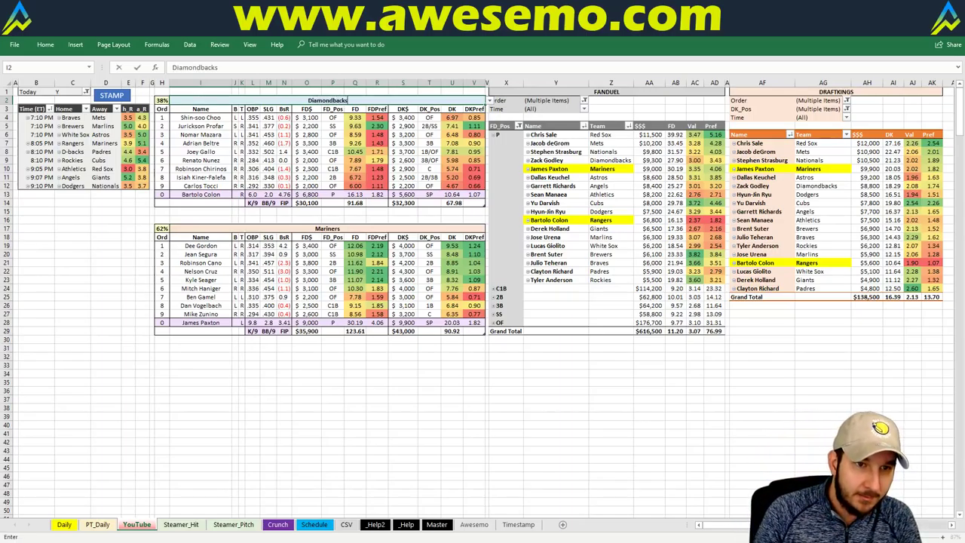
pyautogui.press('Return')
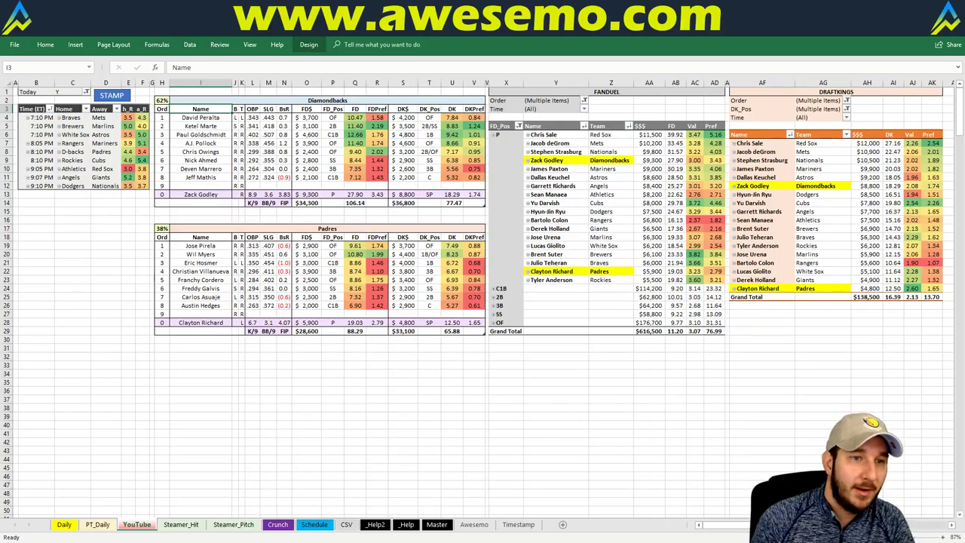
# Enter Rockies as the home team in cell I2 to load their game's projections
pyautogui.click(327, 101)
pyautogui.write('Rockie')
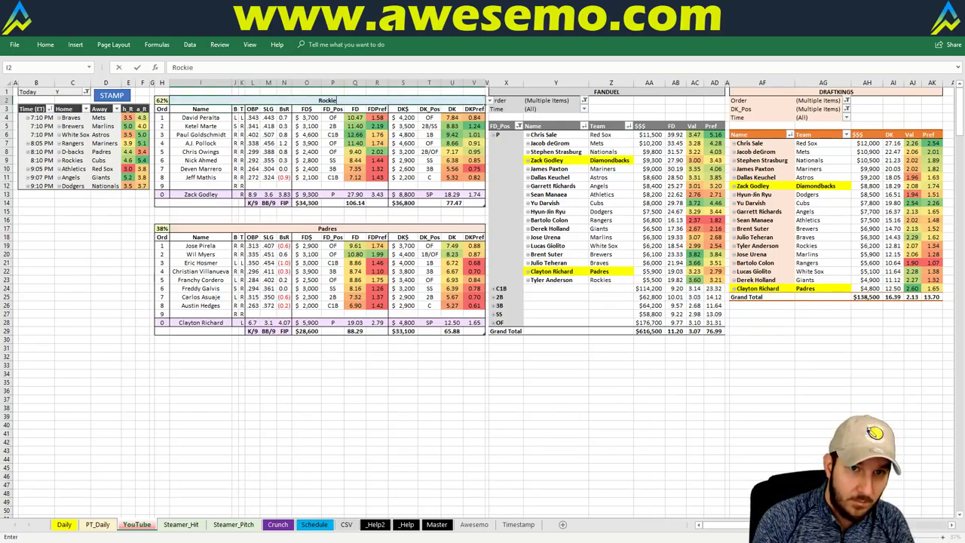
pyautogui.write('s')
pyautogui.press('Return')
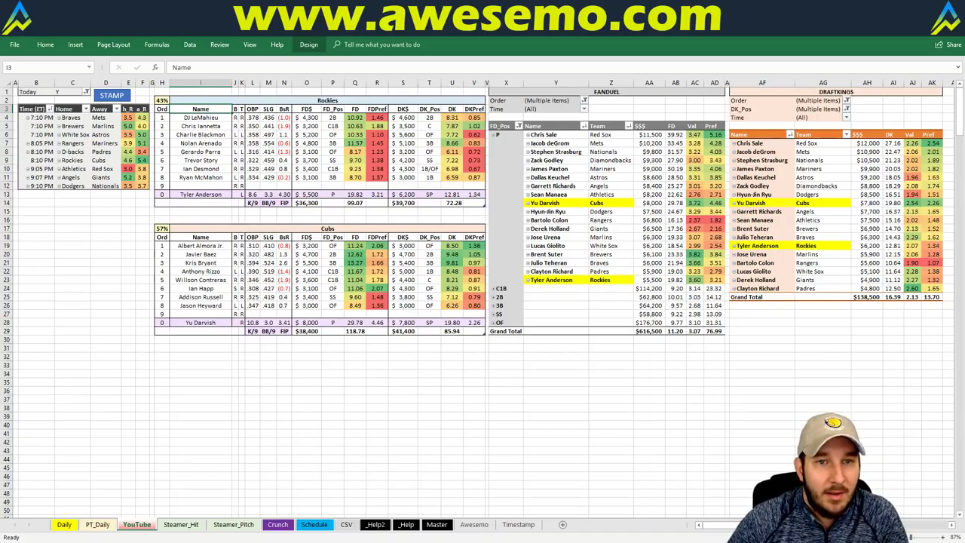
# Set the matchup's home team in cell I2 to Athletics
pyautogui.click(328, 99)
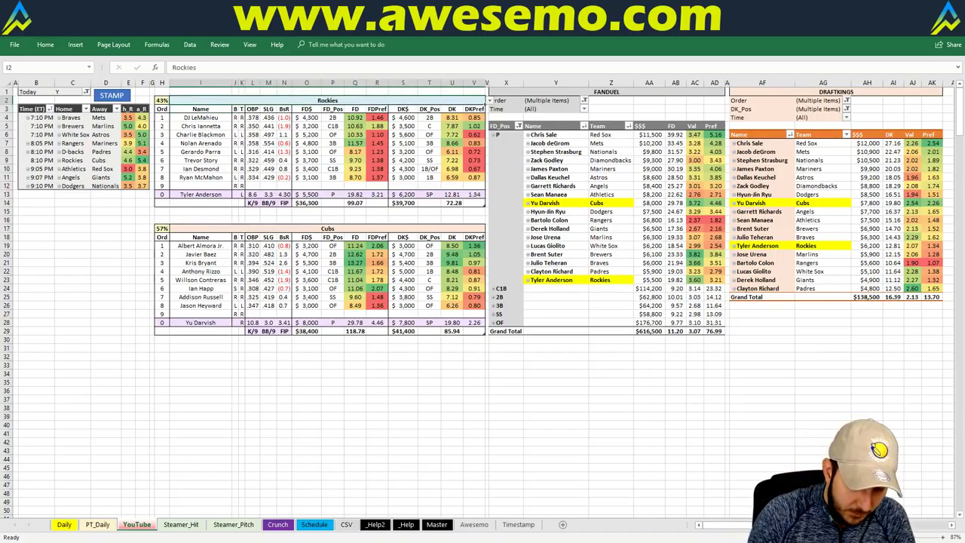
pyautogui.write('Athletics')
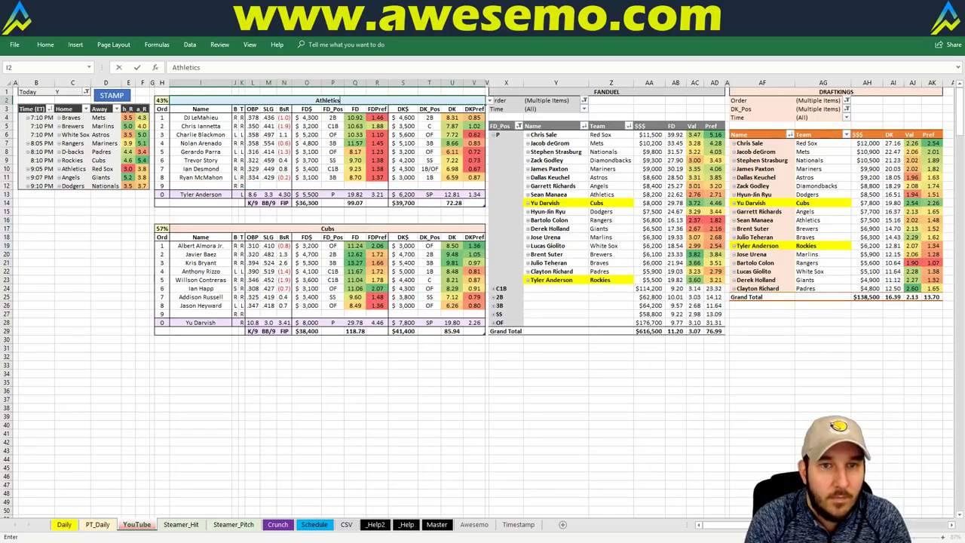
pyautogui.press('Return')
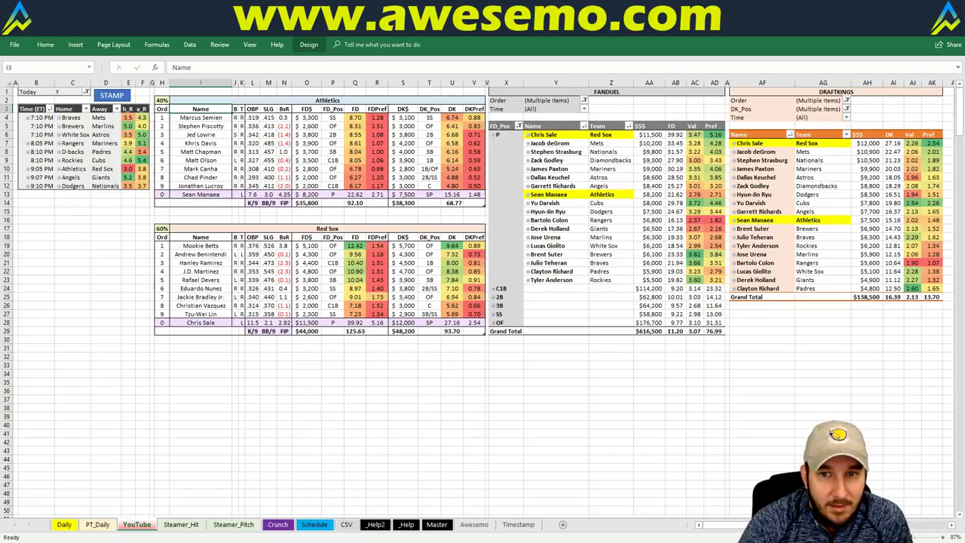
# Change the matchup's home team in cell I2 to Angels
pyautogui.click(484, 100)
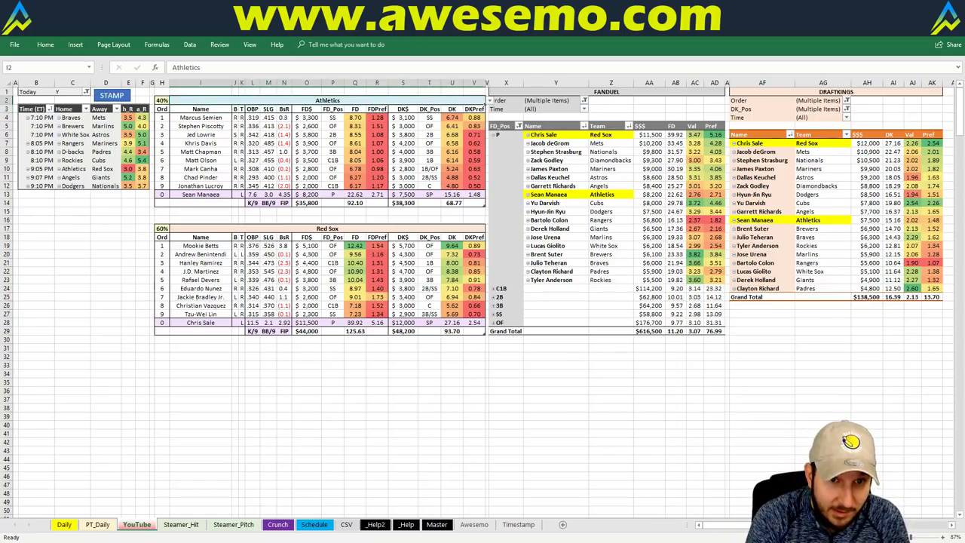
pyautogui.write('Angels')
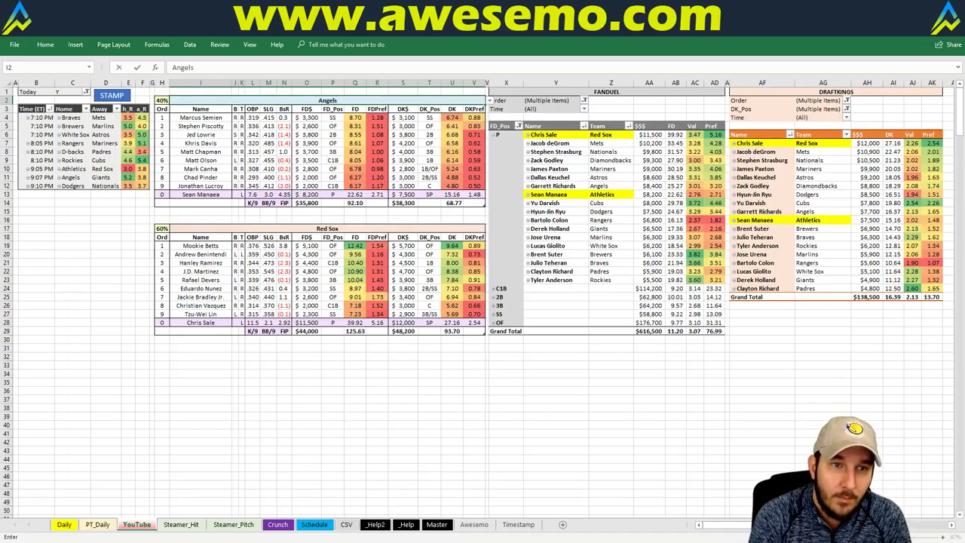
pyautogui.press('Return')
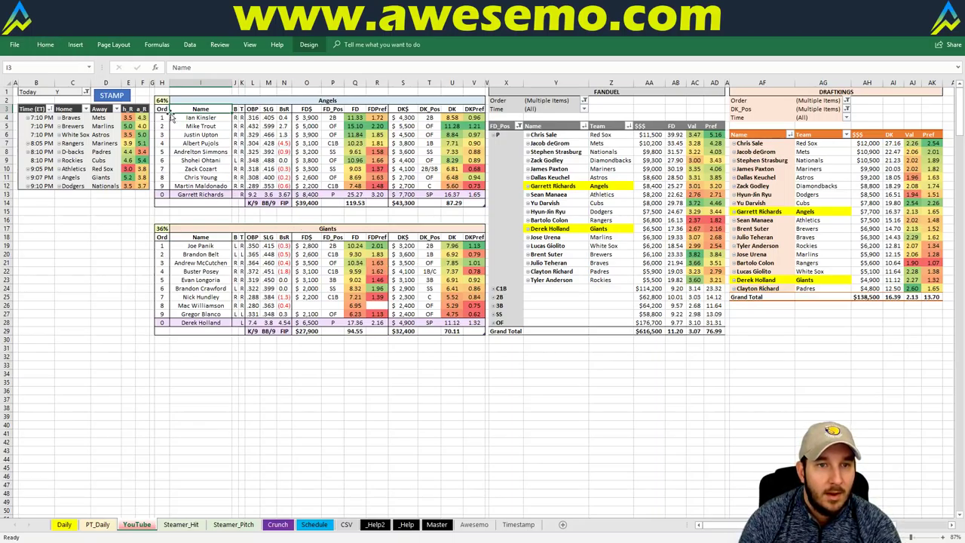
# Enter Dodgers as the home team in cell I2 to display the last game on the schedule
pyautogui.click(262, 101)
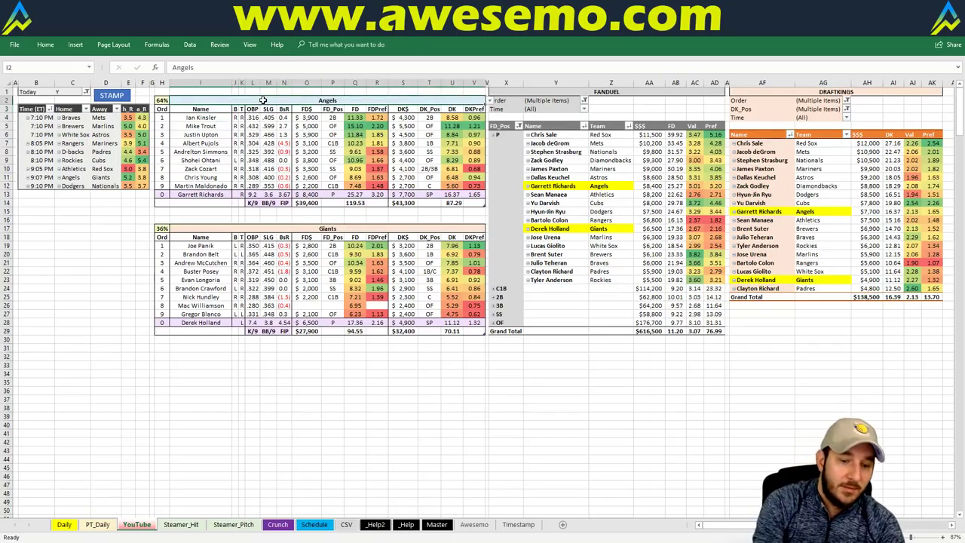
pyautogui.write('Dod')
pyautogui.write('s')
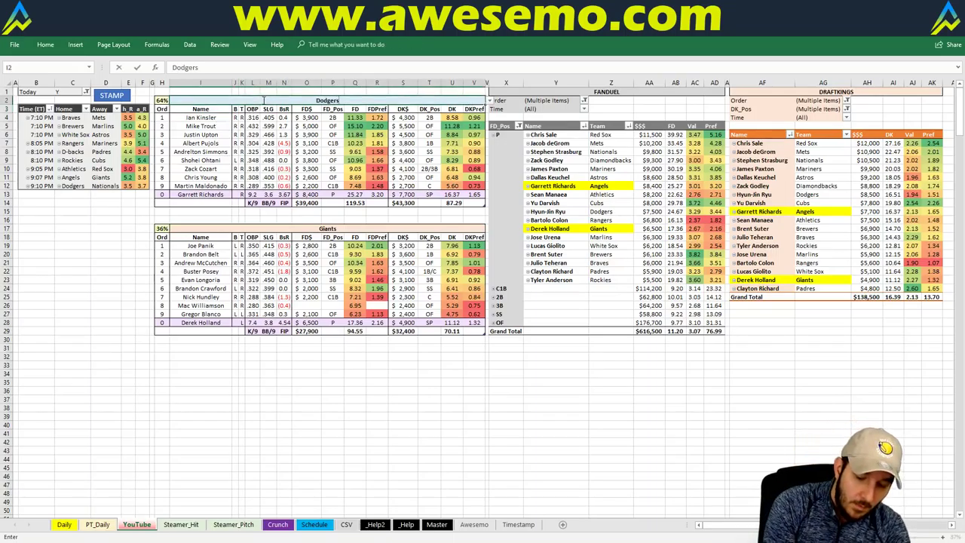
pyautogui.press('Return')
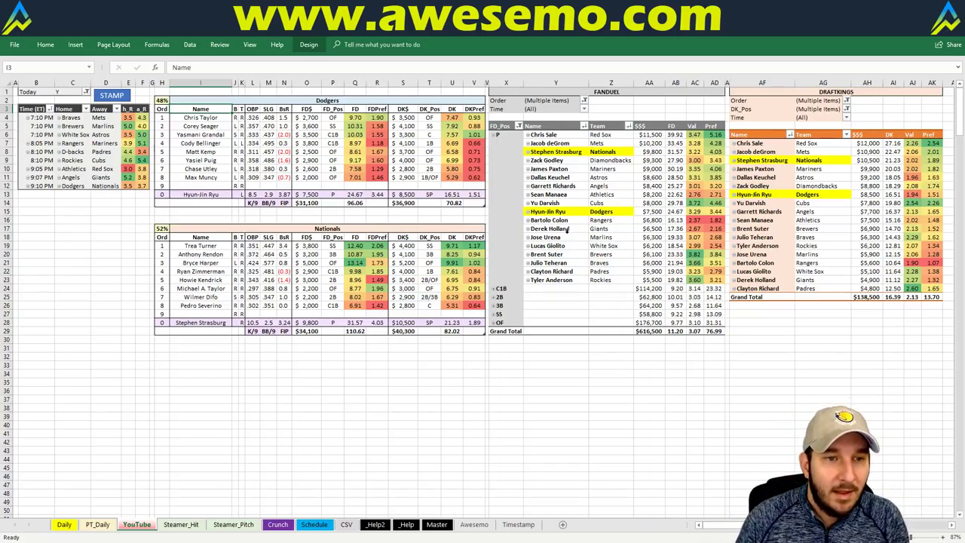
pyautogui.click(176, 183)
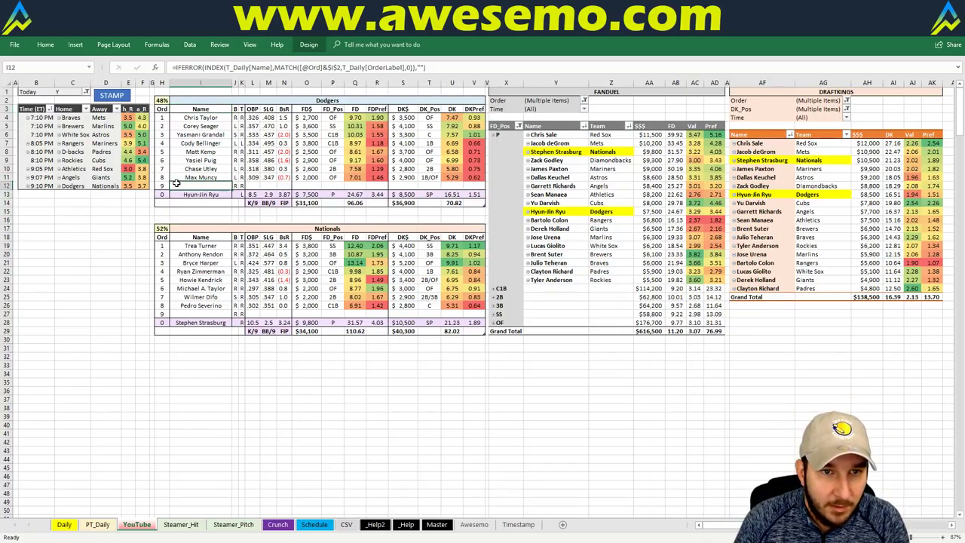
pyautogui.click(73, 264)
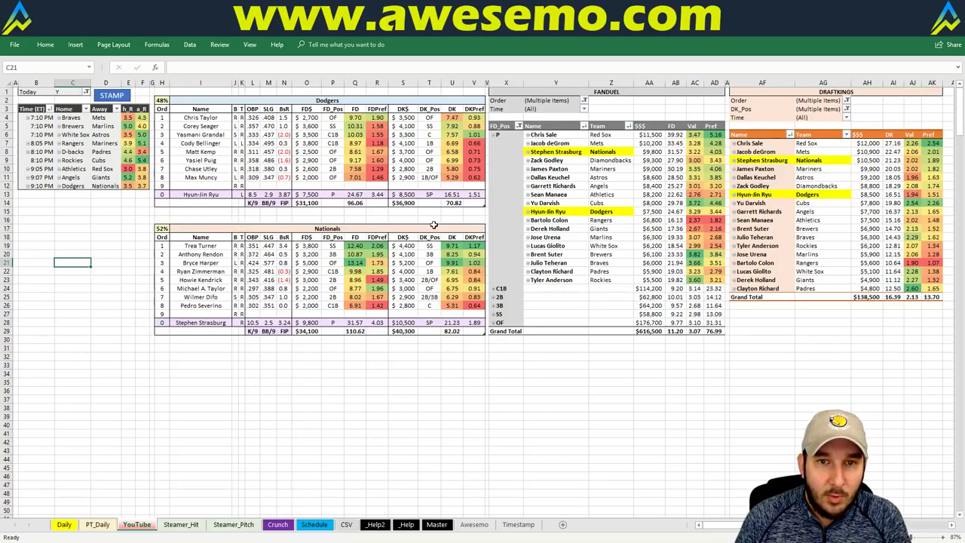
pyautogui.click(322, 367)
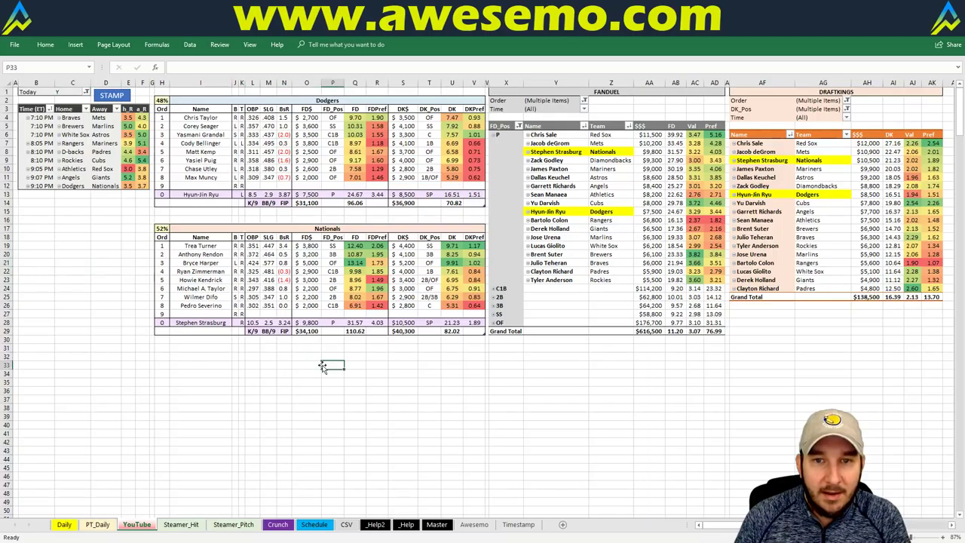
# Switch to the browser and open FantasyCruncher's FanDuel MLB lineup optimizer
pyautogui.moveTo(83, 542)
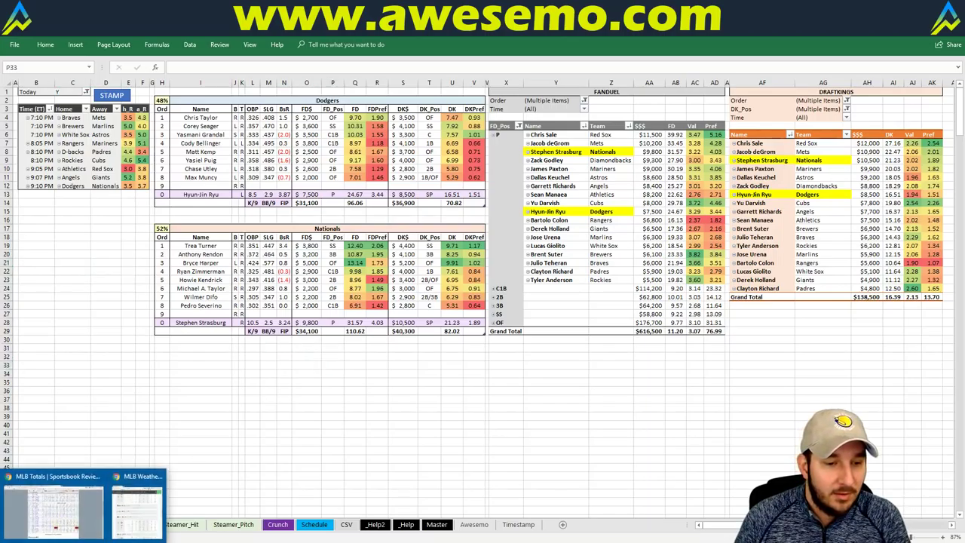
pyautogui.click(53, 505)
pyautogui.hotkey('ctrl', 'Tab')
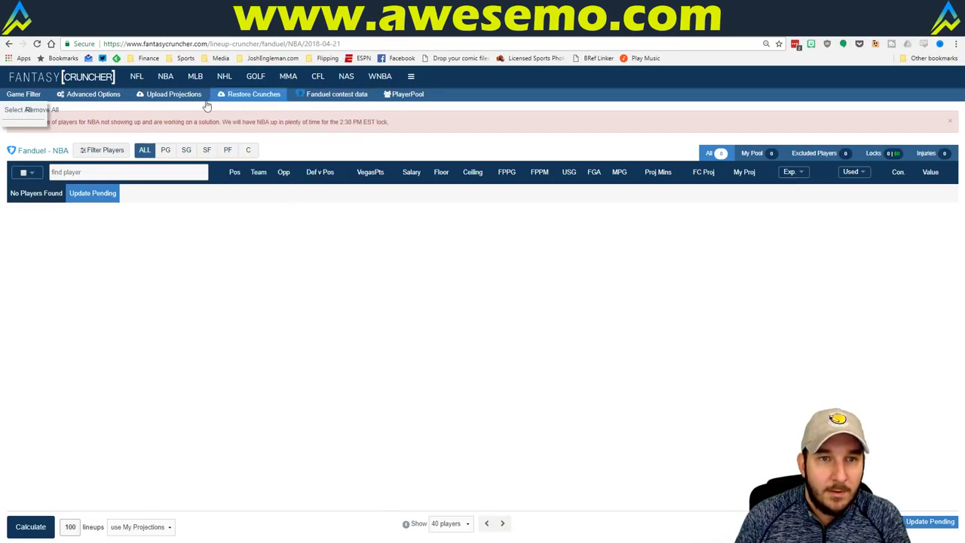
pyautogui.moveTo(165, 76)
pyautogui.click(188, 164)
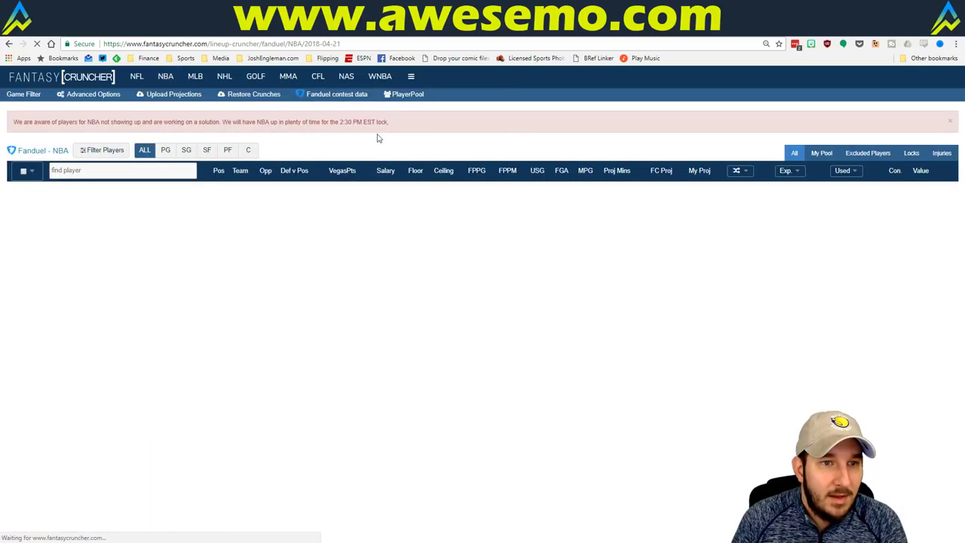
pyautogui.moveTo(224, 78)
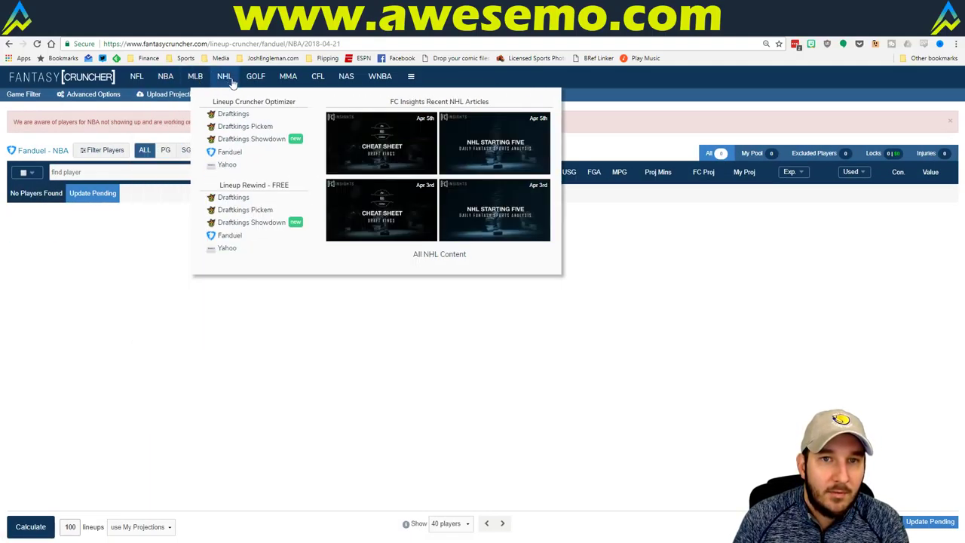
pyautogui.moveTo(195, 78)
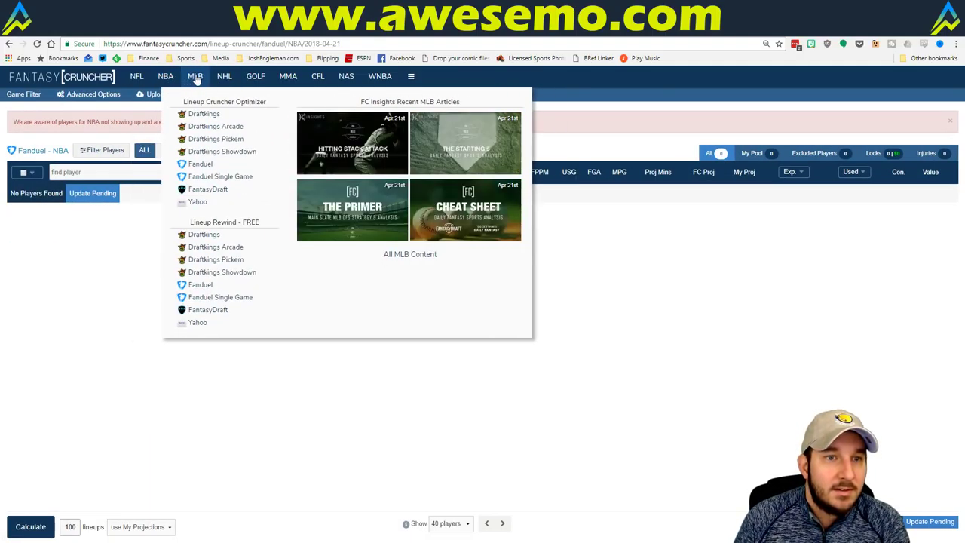
pyautogui.click(197, 163)
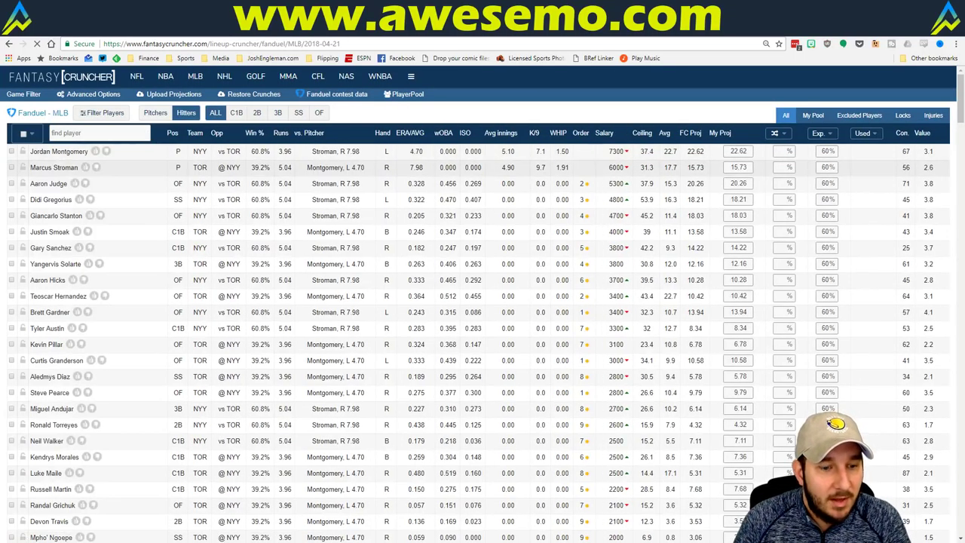
# Open the DraftKings MLB lineup optimizer in a separate browser tab
pyautogui.rightClick(213, 510)
pyautogui.press('Escape')
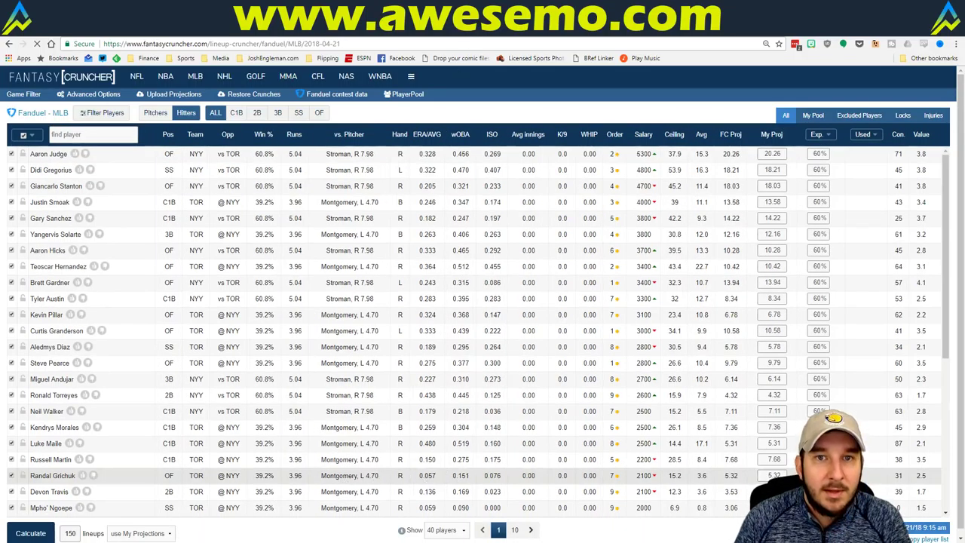
pyautogui.rightClick(386, 37)
pyautogui.click(411, 57)
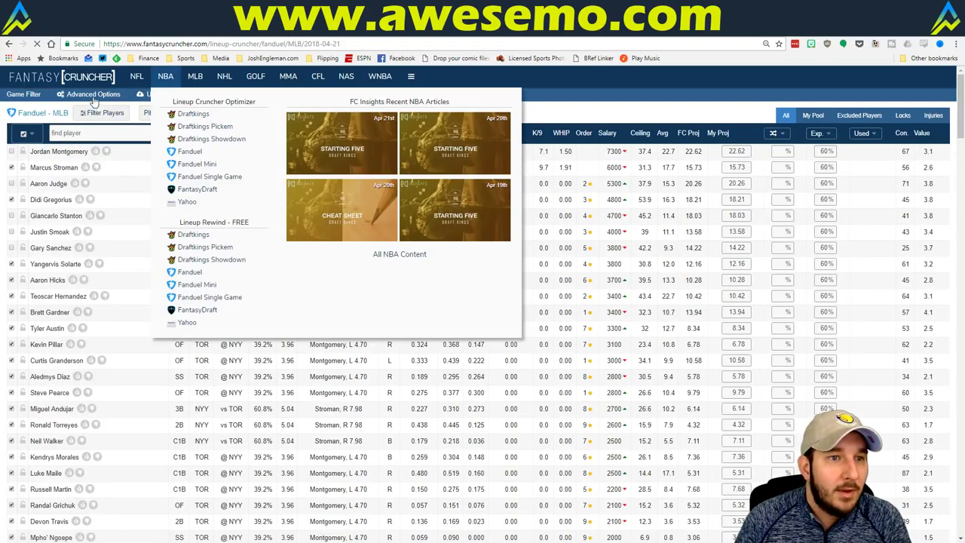
pyautogui.moveTo(194, 78)
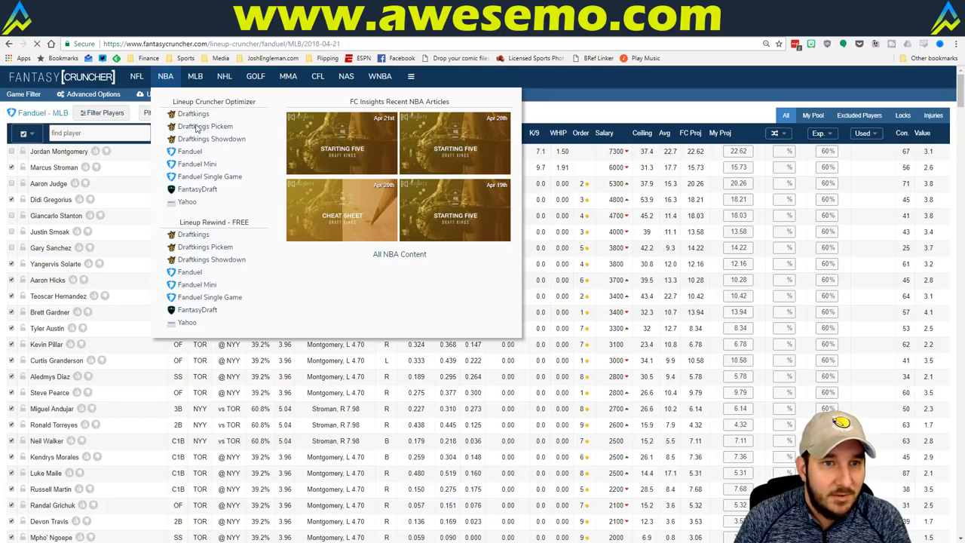
pyautogui.click(190, 117)
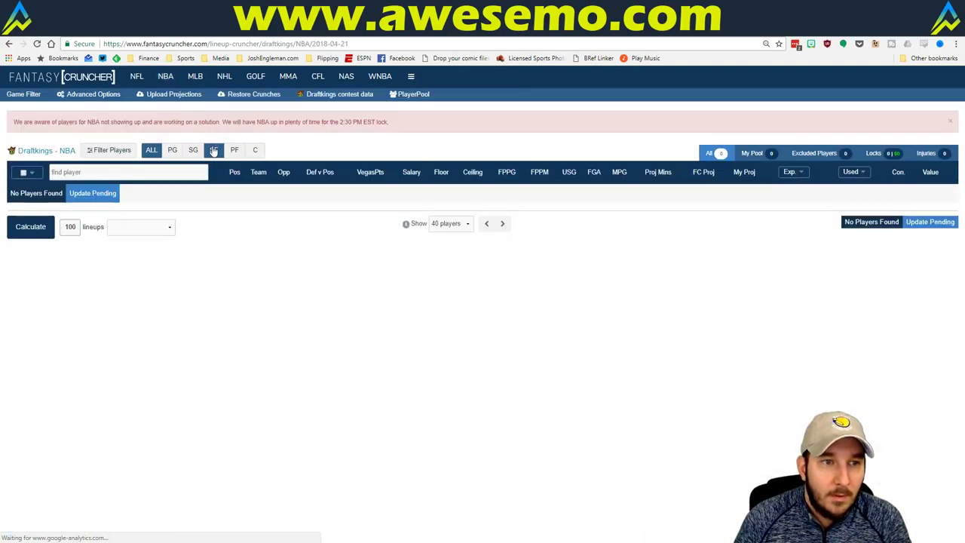
pyautogui.moveTo(210, 81)
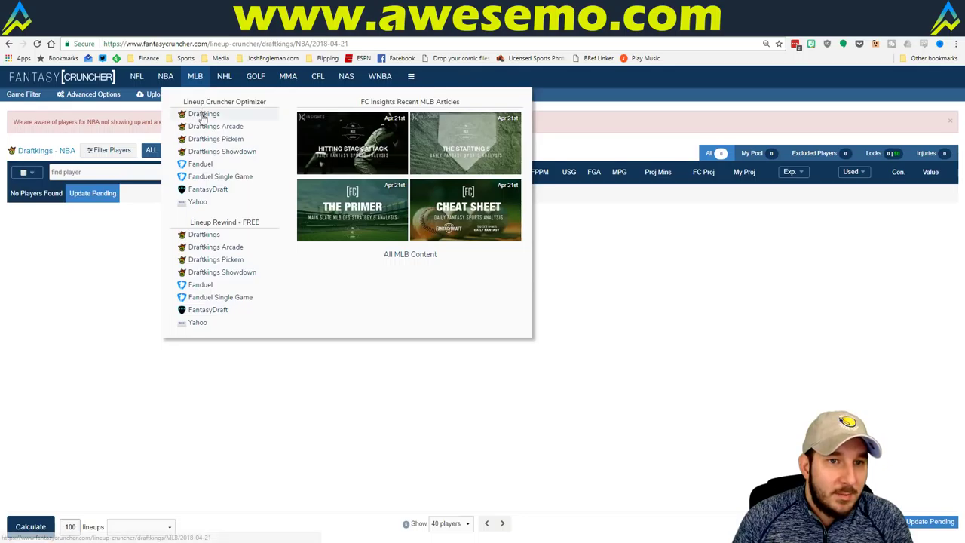
pyautogui.click(201, 115)
# Switch to the Excel workbook, put the DK column ahead of FD in the PT_Daily pivot table, and copy the player projections
pyautogui.hotkey('alt', 'Tab')
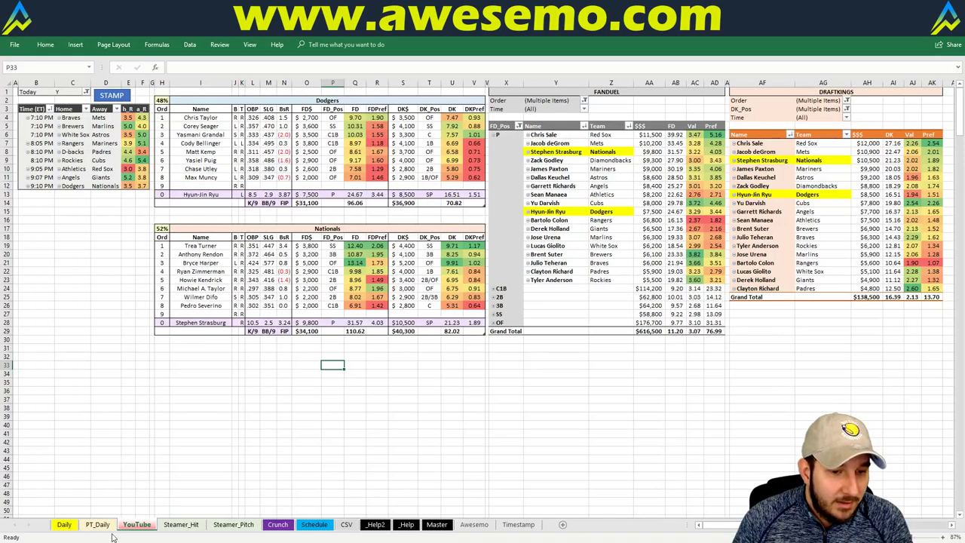
pyautogui.click(97, 525)
pyautogui.moveTo(147, 123); pyautogui.dragTo(120, 125)
pyautogui.click(448, 104)
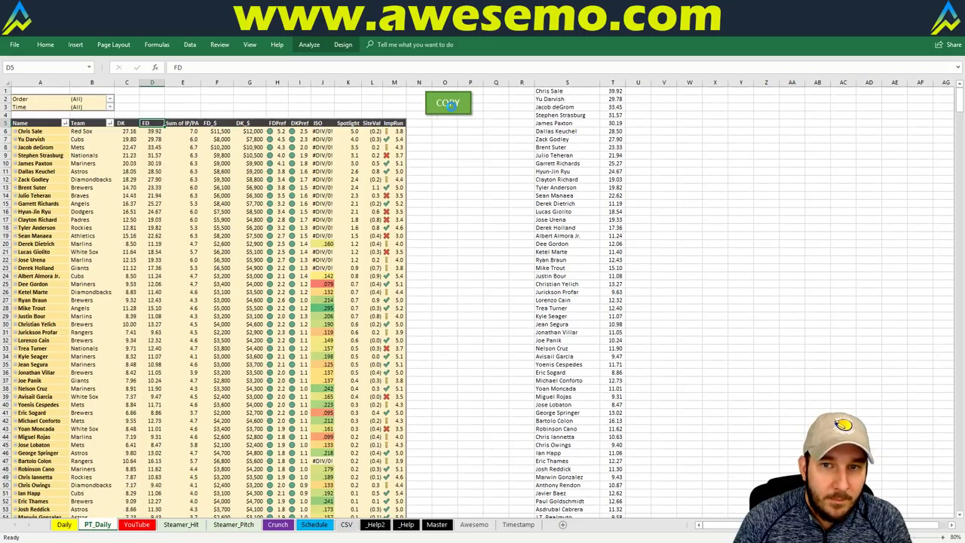
# Upload the copied projections to FantasyCruncher for MLB DraftKings 2018-04-21 and return to the Lineup Cruncher
pyautogui.click(53, 504)
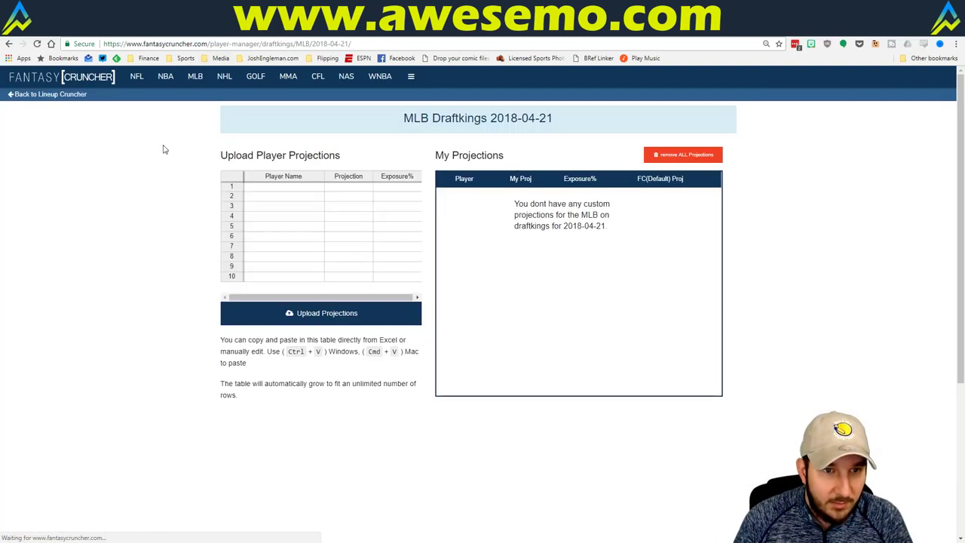
pyautogui.click(251, 184)
pyautogui.hotkey('ctrl', 'v')
pyautogui.click(333, 320)
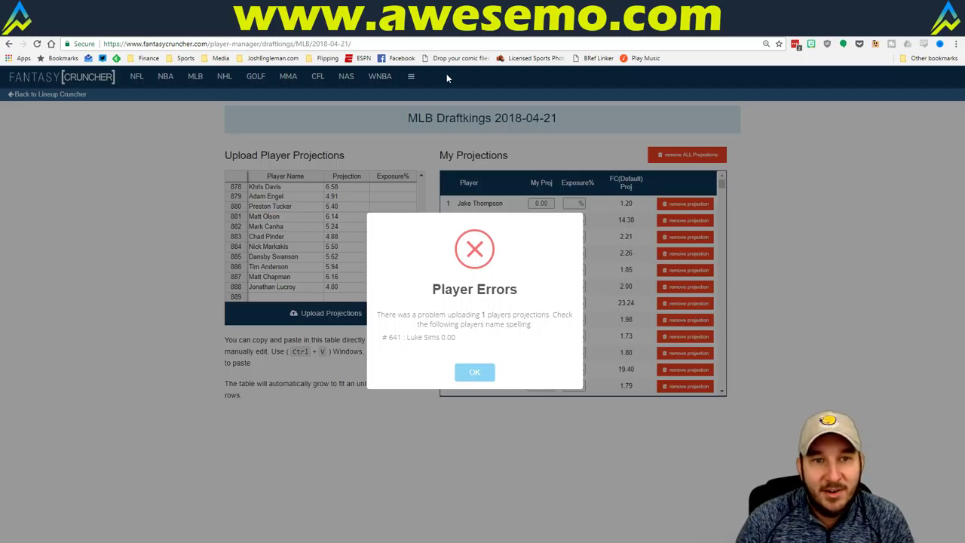
pyautogui.click(476, 373)
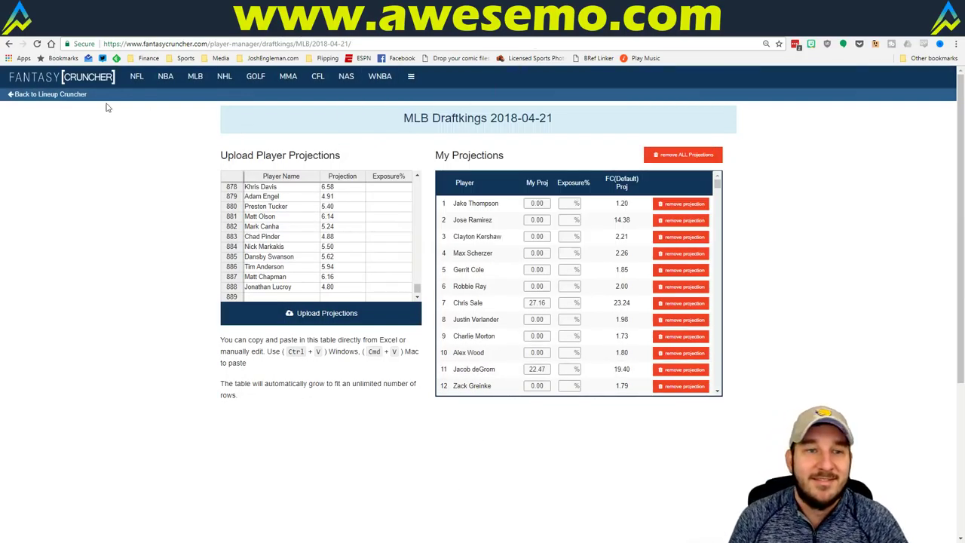
pyautogui.click(79, 98)
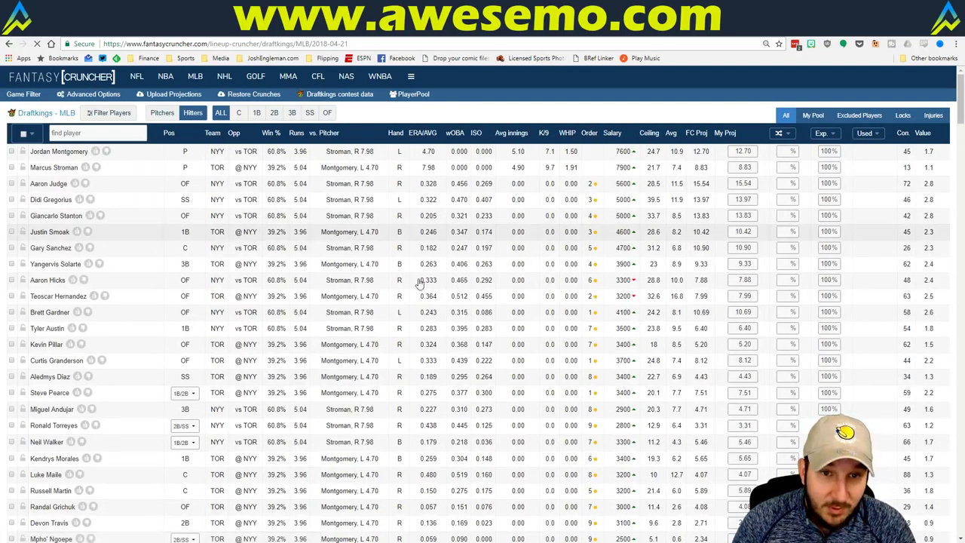
# Filter the DraftKings games to the 04/21 7:10 pm 9 Games slate
pyautogui.click(102, 97)
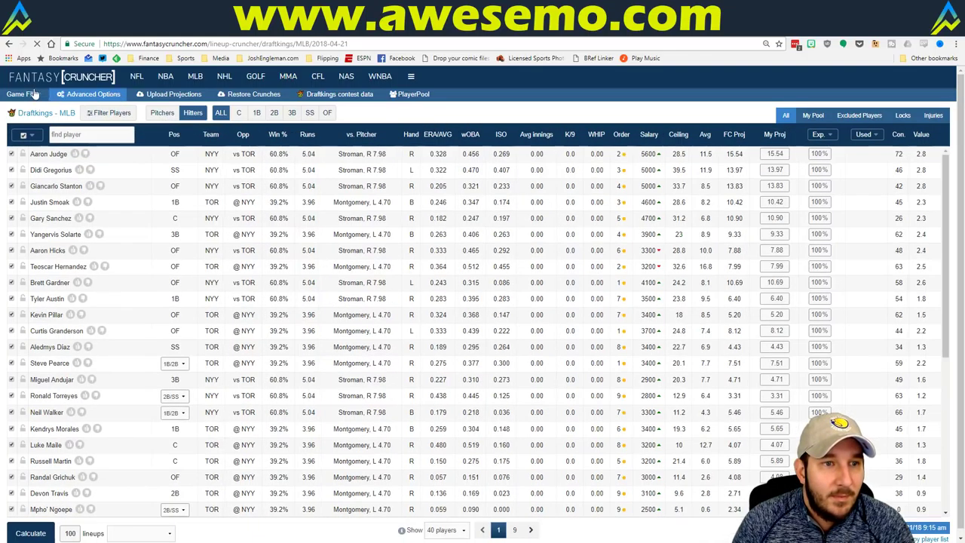
pyautogui.click(24, 98)
pyautogui.click(204, 133)
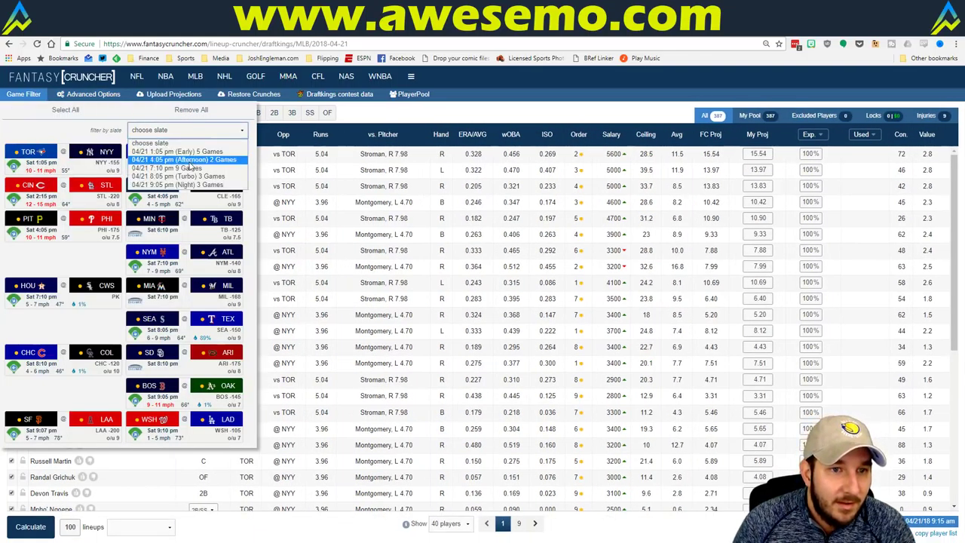
pyautogui.click(205, 168)
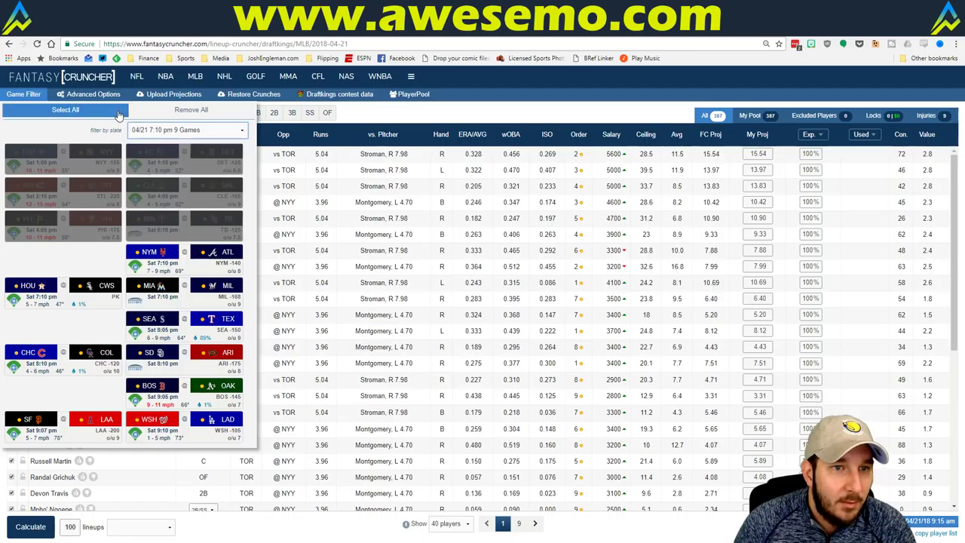
# Set the lineup options to 3 unique players, 10% randomness for all players, and 60% global exposure applied as Each
pyautogui.click(102, 96)
pyautogui.click(355, 180)
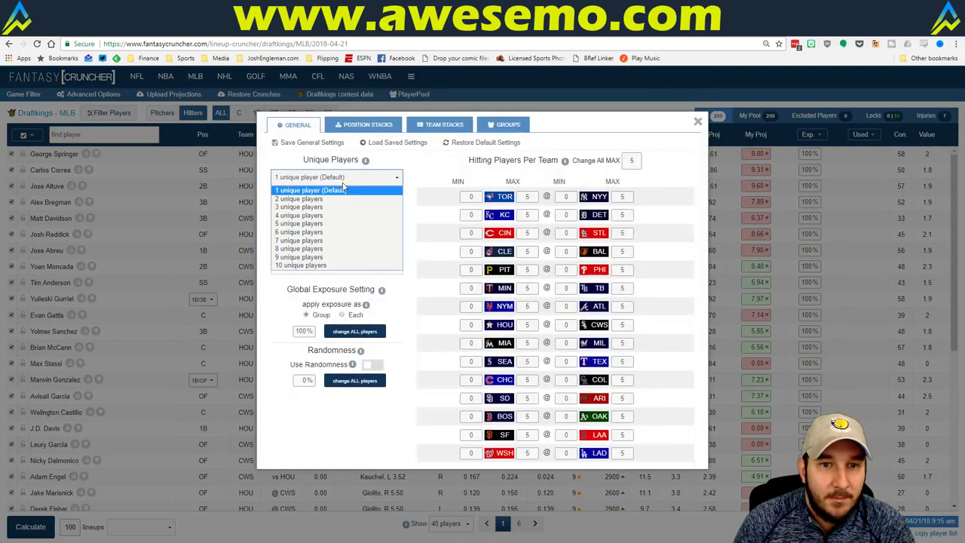
pyautogui.click(321, 206)
pyautogui.click(304, 380)
pyautogui.write('10')
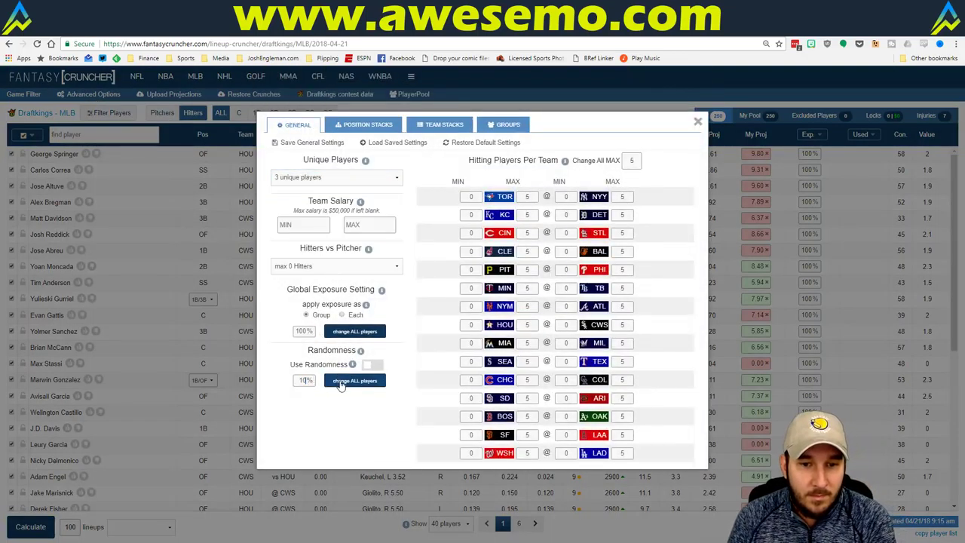
pyautogui.click(355, 380)
pyautogui.write('60')
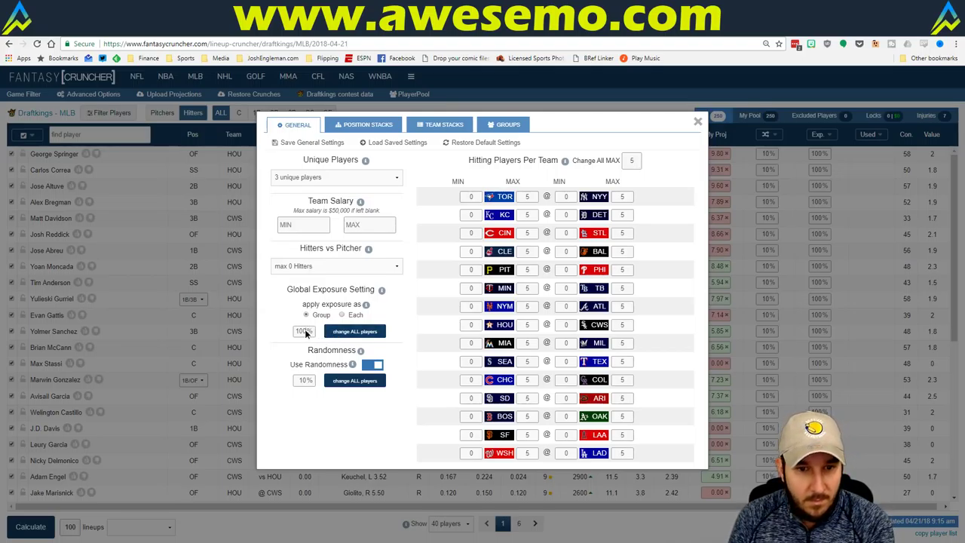
pyautogui.click(339, 333)
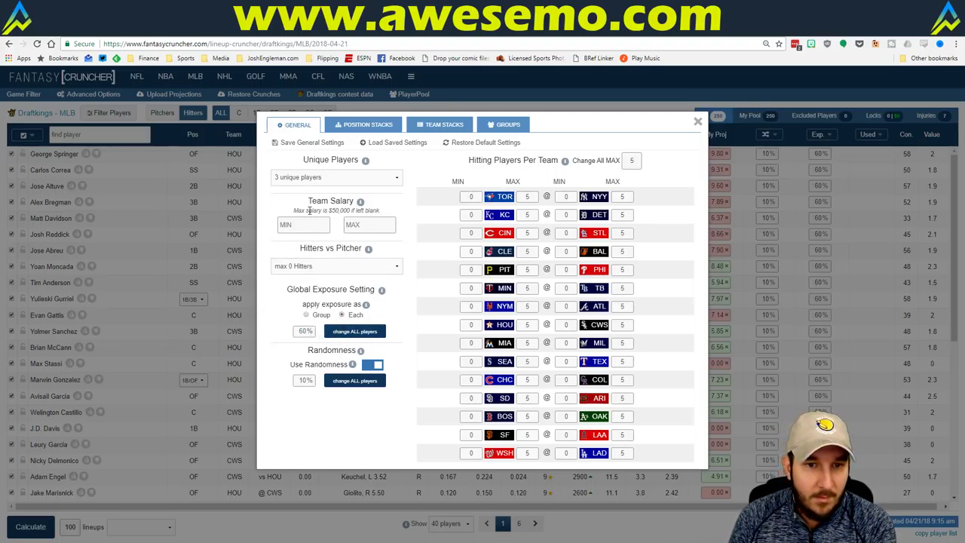
# Add two team stacks, one with a stack size of 5 players and one with 4 players
pyautogui.click(457, 125)
pyautogui.click(290, 142)
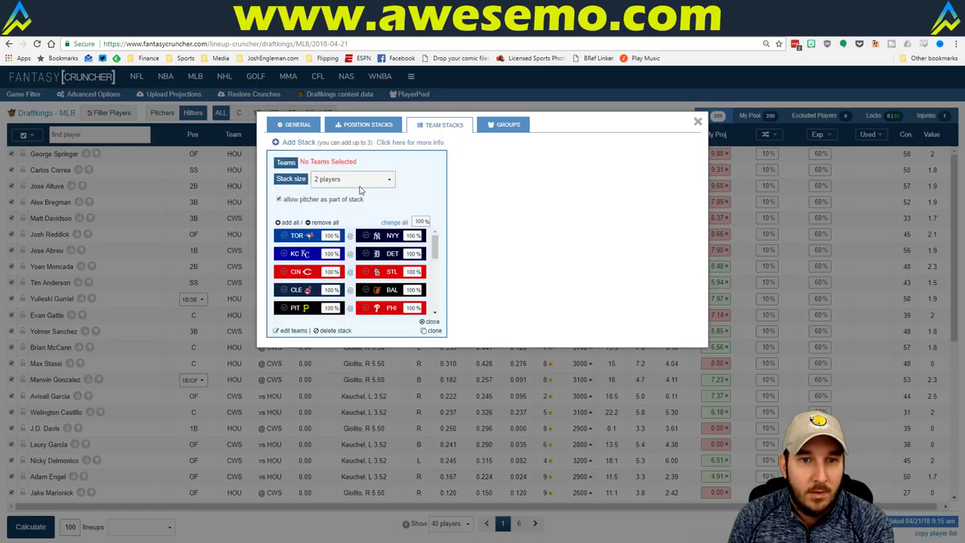
pyautogui.click(354, 180)
pyautogui.click(339, 226)
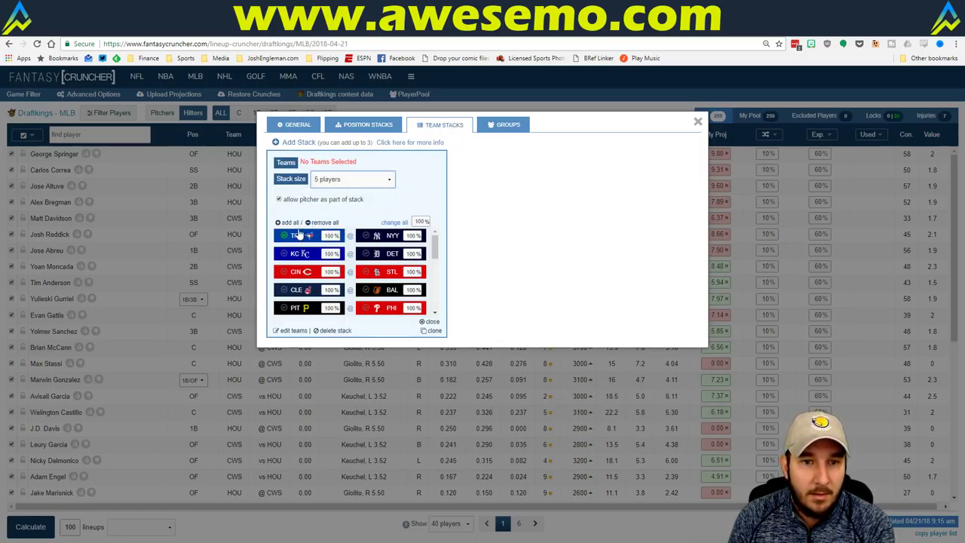
pyautogui.click(290, 143)
pyautogui.click(518, 179)
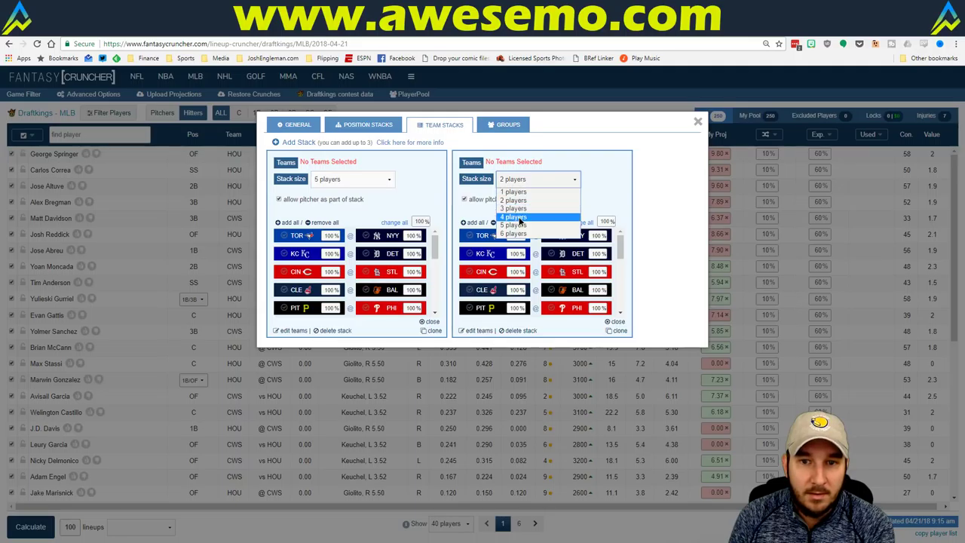
pyautogui.click(513, 217)
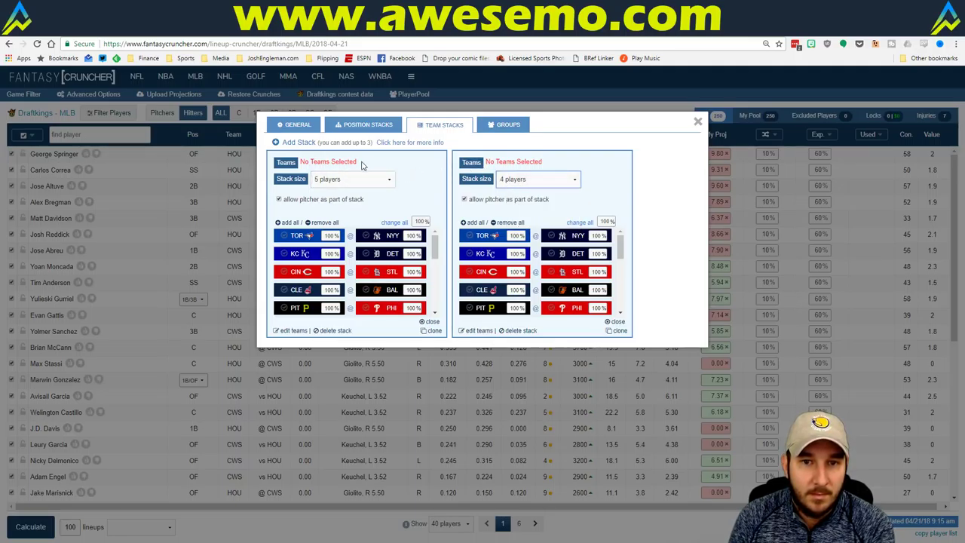
# Include all teams in both team stacks and close the advanced options
pyautogui.click(281, 222)
pyautogui.click(465, 224)
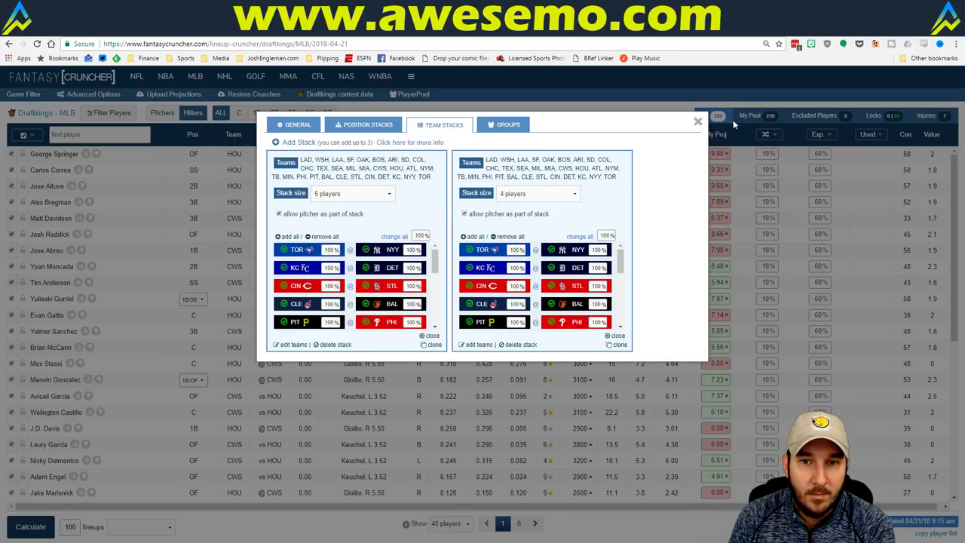
pyautogui.click(699, 121)
# Calculate 150 DraftKings lineups using My Projections
pyautogui.doubleClick(70, 527)
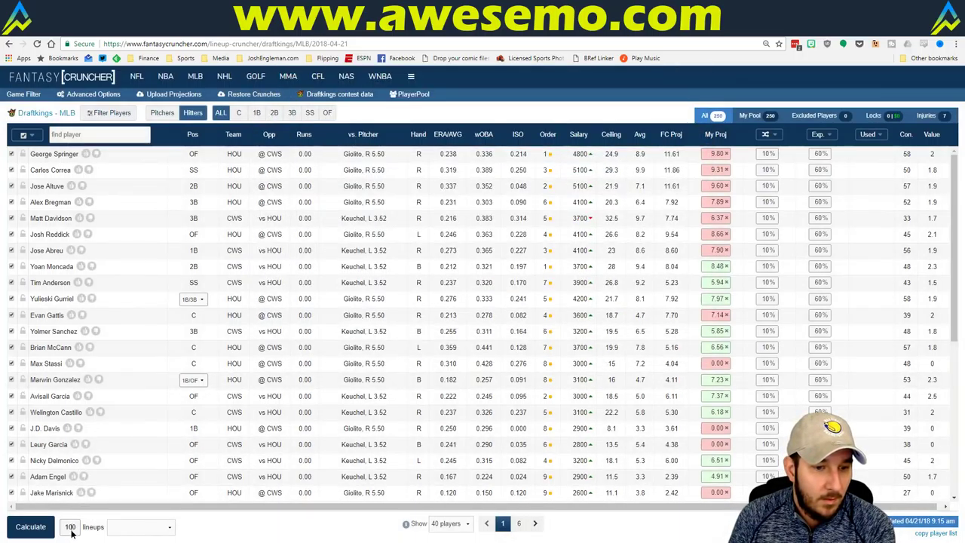
pyautogui.write('150')
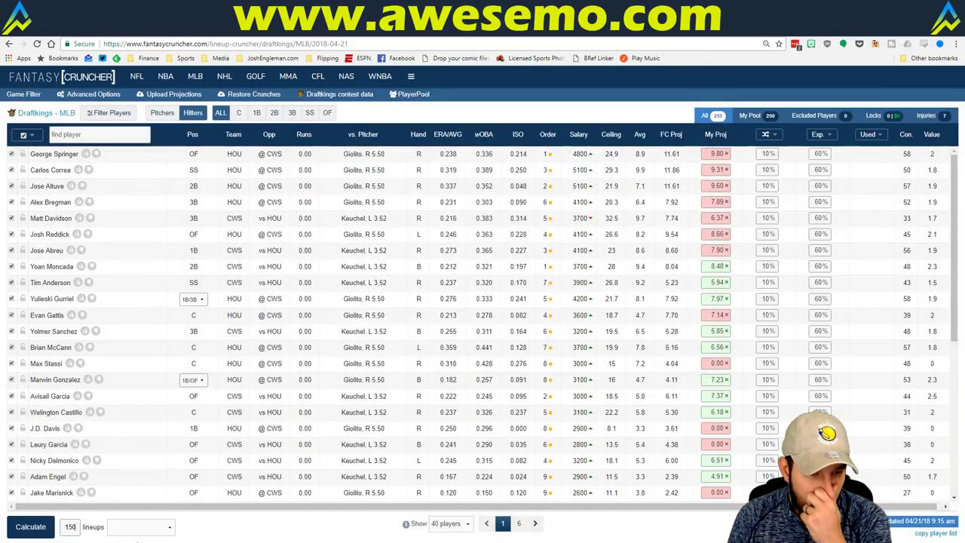
pyautogui.click(140, 527)
pyautogui.click(153, 492)
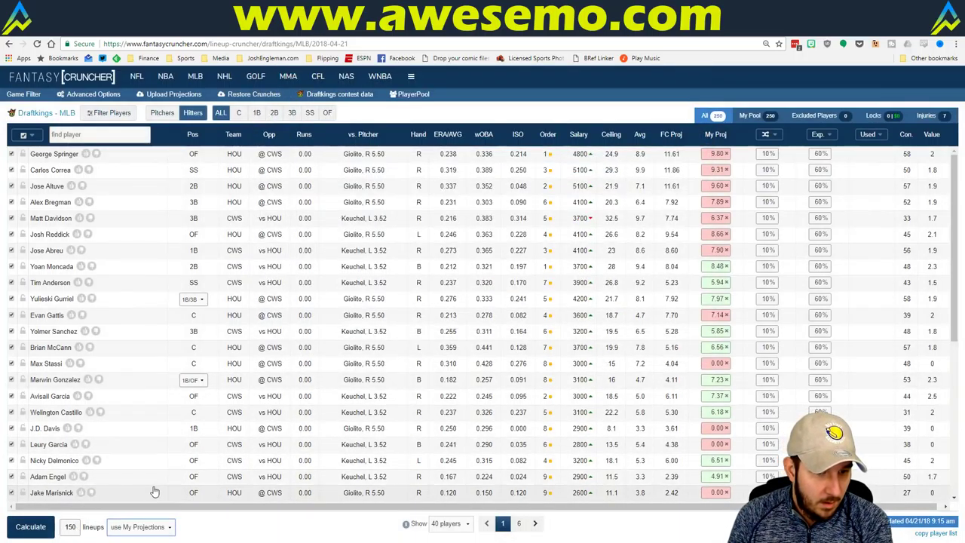
pyautogui.click(52, 527)
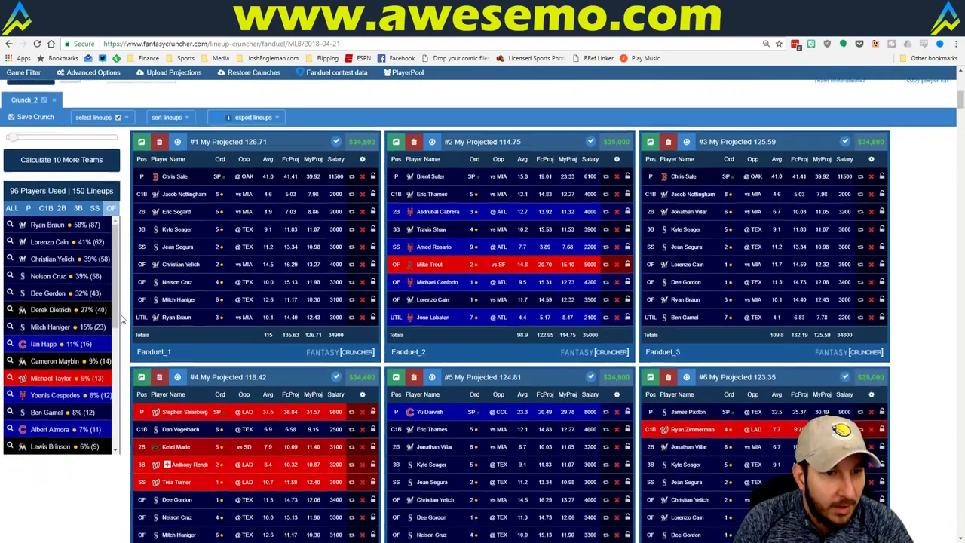
# Examine the player exposures in the FanDuel lineups, for pitchers only and for all positions
pyautogui.click(29, 210)
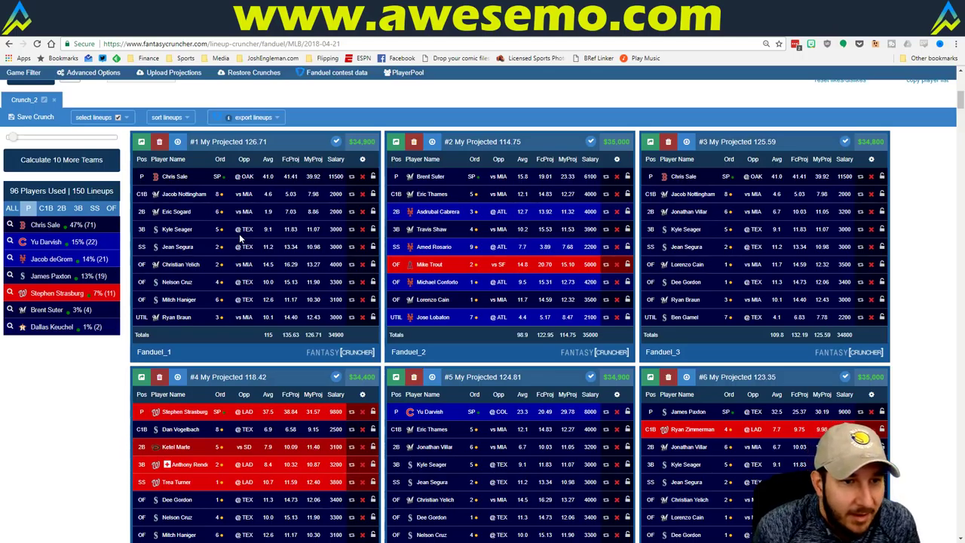
pyautogui.click(11, 208)
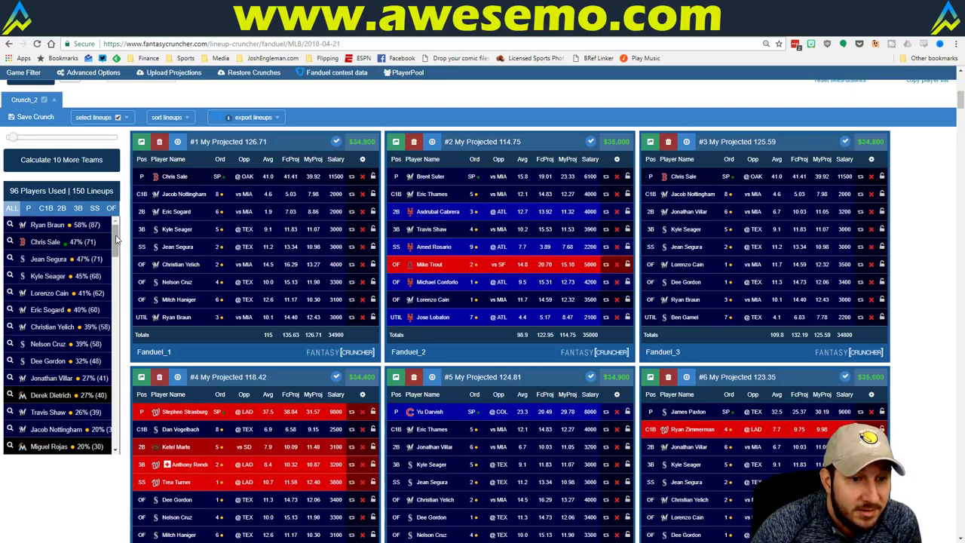
# Filter the FanDuel lineups to those using Chris Sale, review them, and remove the filter
pyautogui.moveTo(112, 238); pyautogui.dragTo(117, 204)
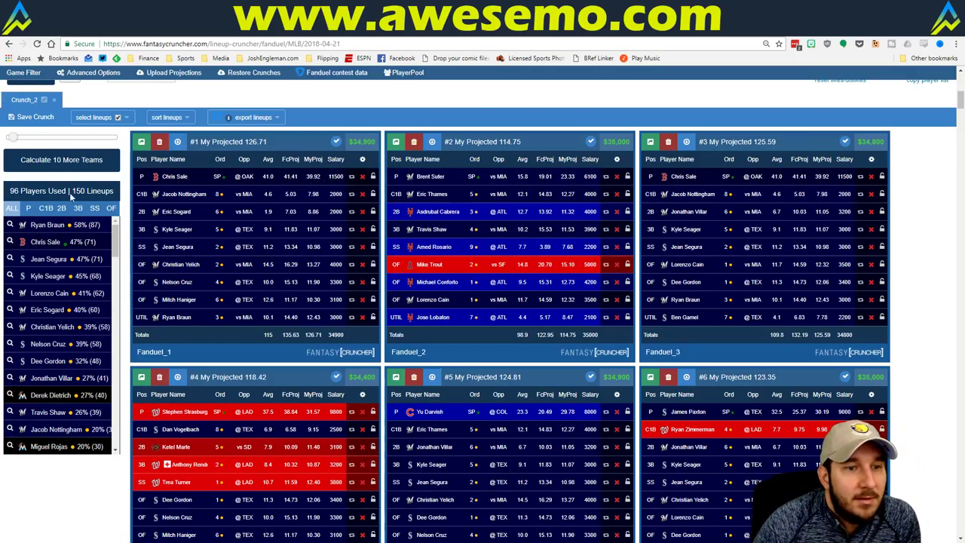
pyautogui.click(9, 242)
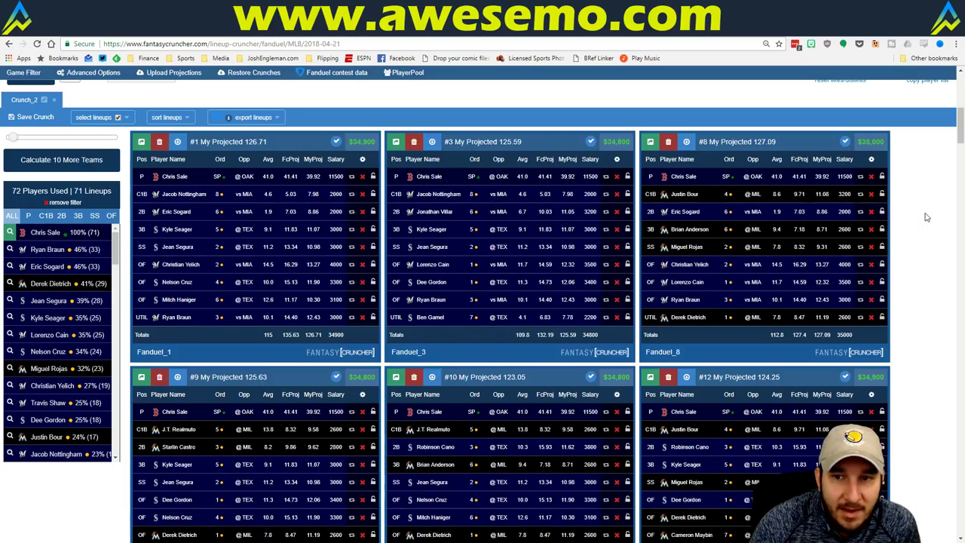
pyautogui.scroll(-1, 904, 226)
pyautogui.scroll(2, 911, 255)
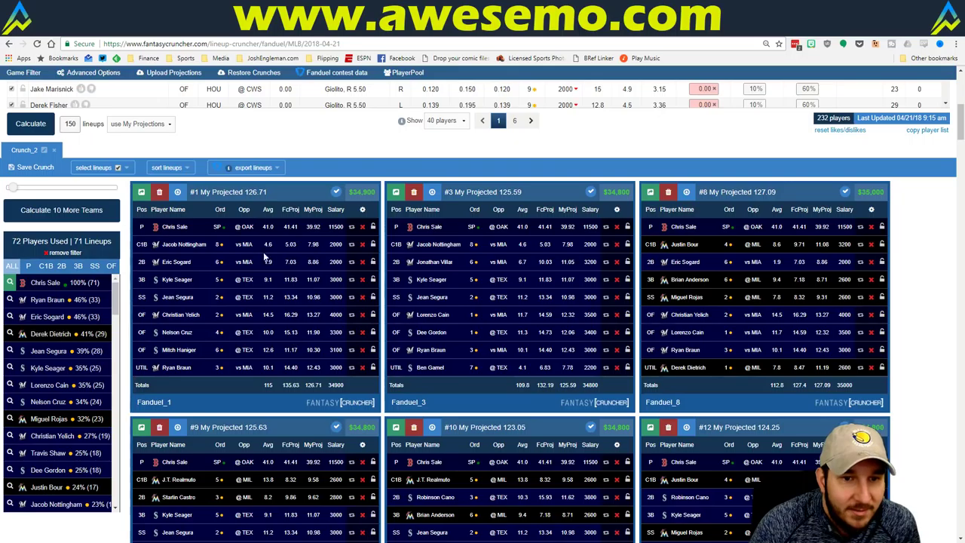
pyautogui.click(75, 257)
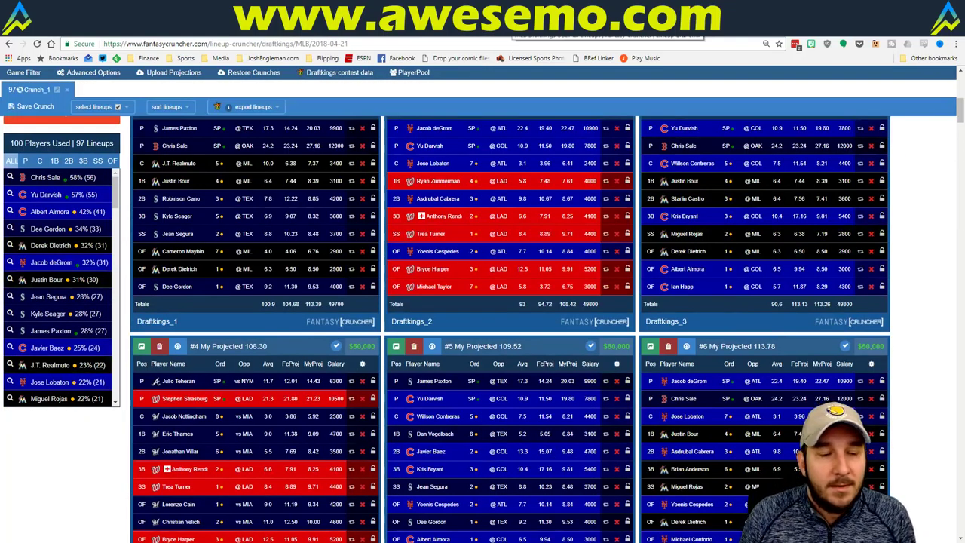
# Show the pitcher exposures in the DraftKings lineups, review only the lineups using Zack Godley, and remove the filter
pyautogui.click(24, 161)
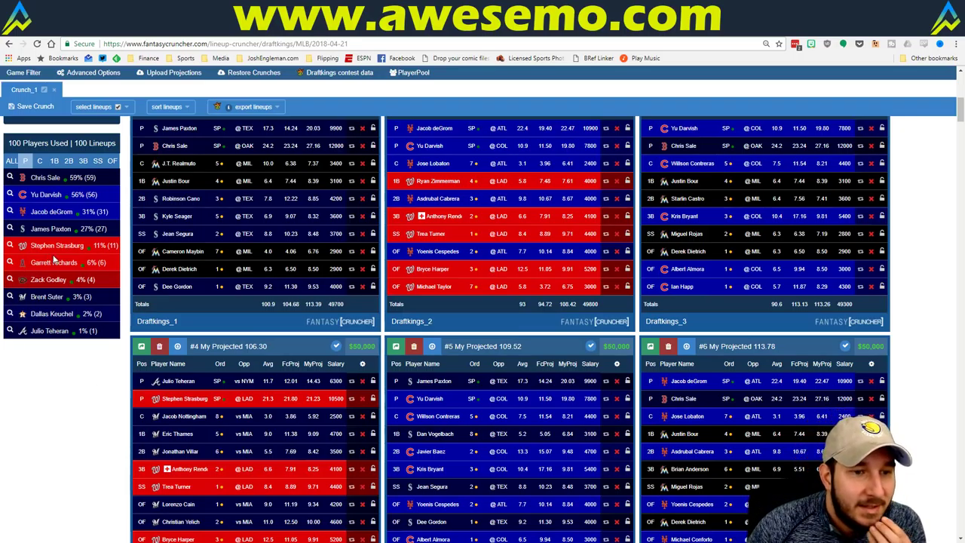
pyautogui.click(10, 280)
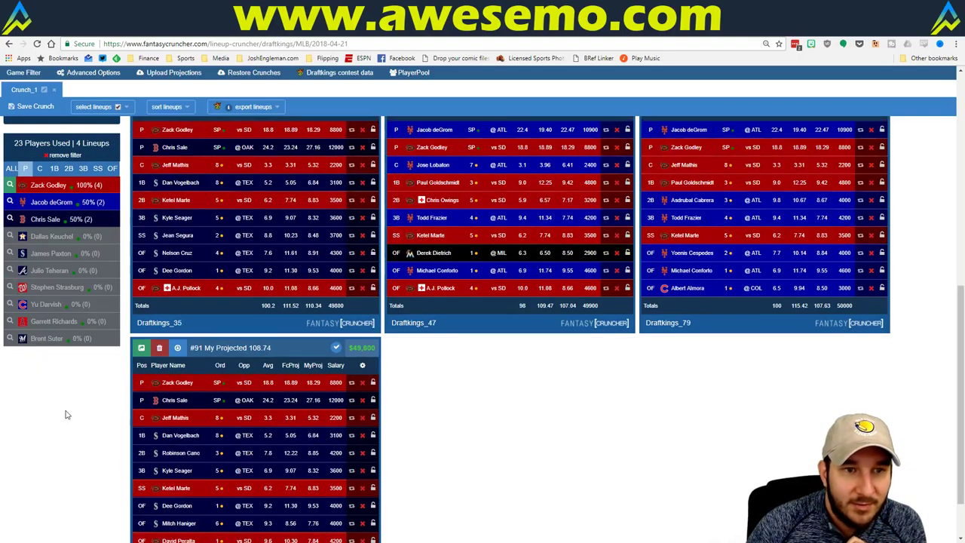
pyautogui.scroll(2, 66, 411)
pyautogui.scroll(-3, 72, 488)
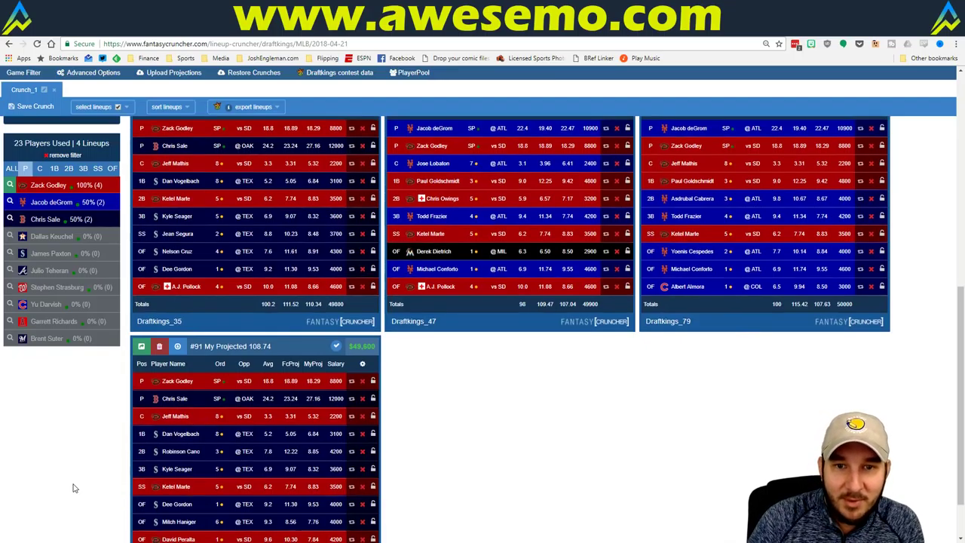
pyautogui.scroll(2, 691, 535)
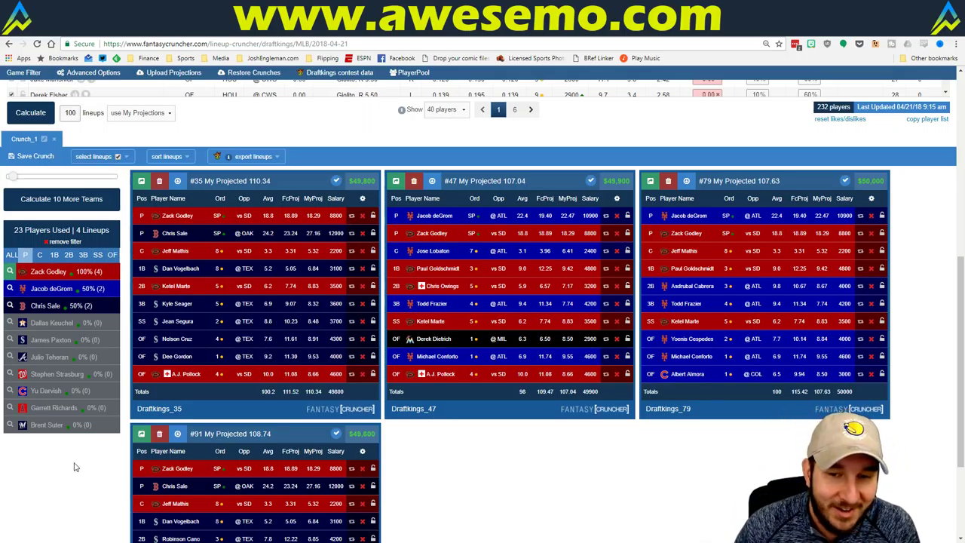
pyautogui.click(65, 242)
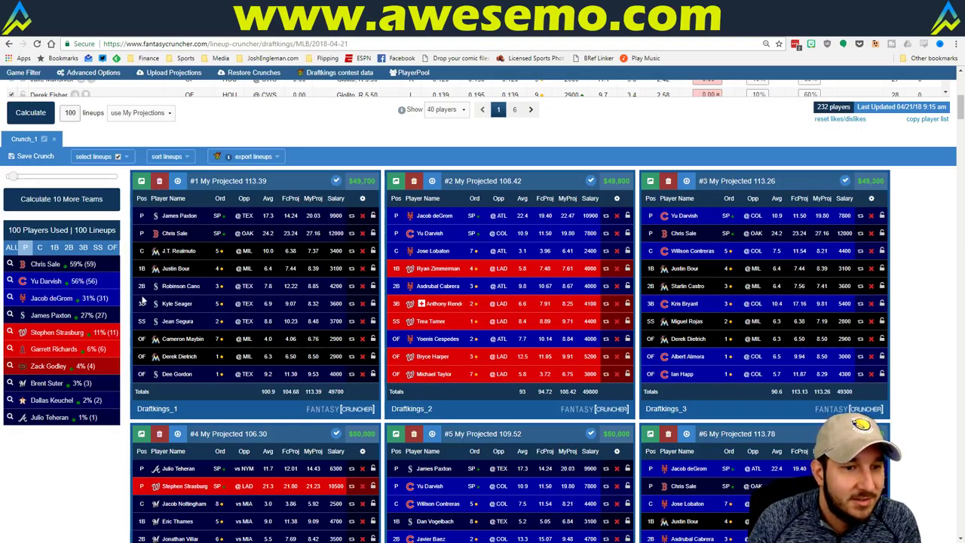
# Examine the DraftKings player exposures for all positions, from the most used players down to the less used ones
pyautogui.click(12, 247)
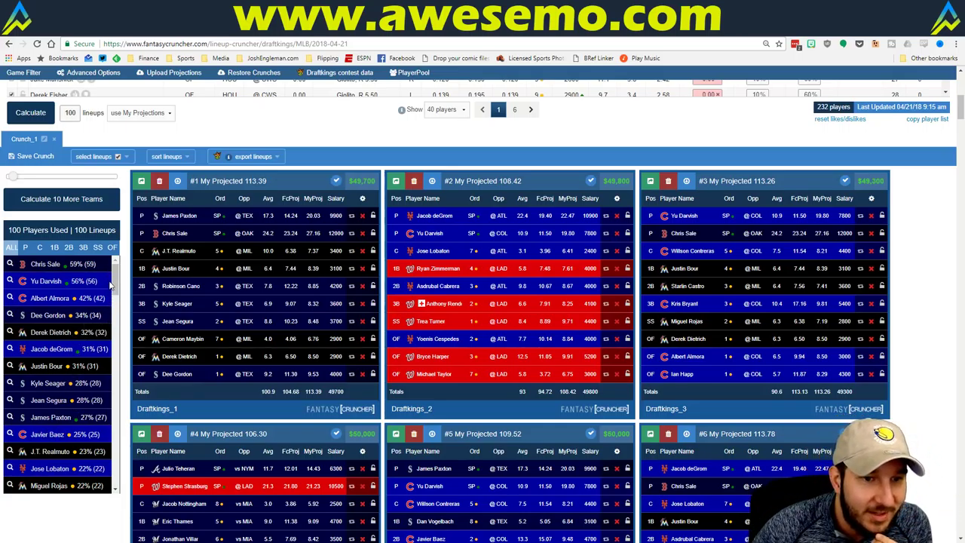
pyautogui.scroll(-1, 114, 284)
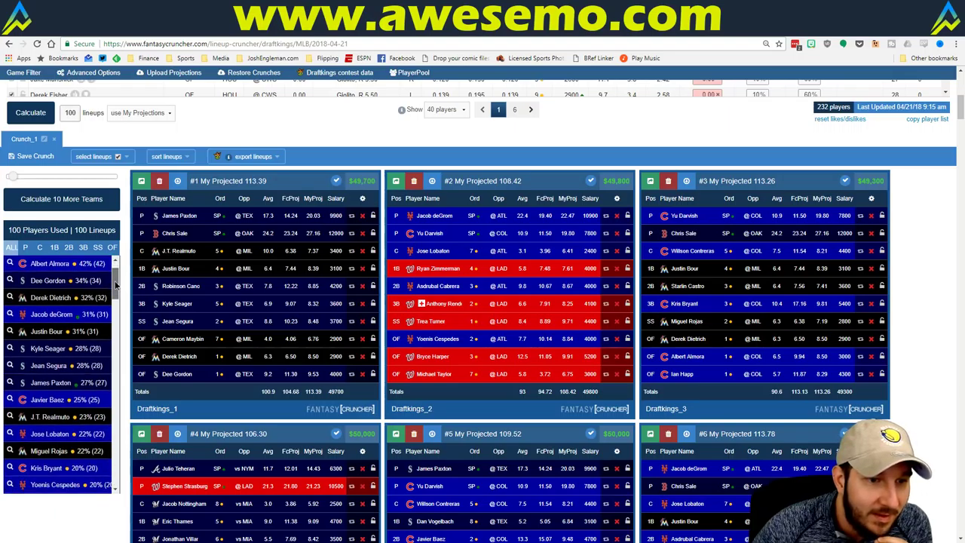
pyautogui.scroll(-1, 114, 284)
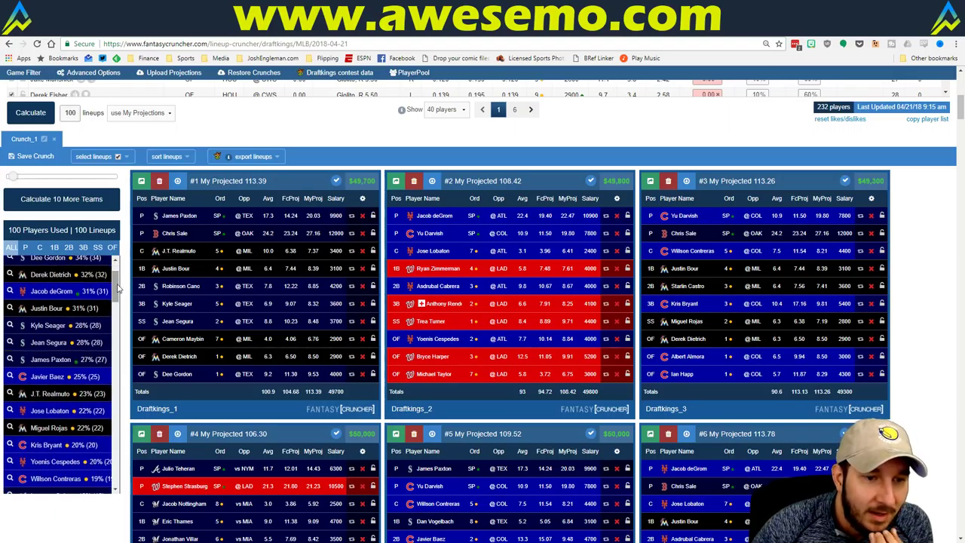
pyautogui.scroll(2, 118, 274)
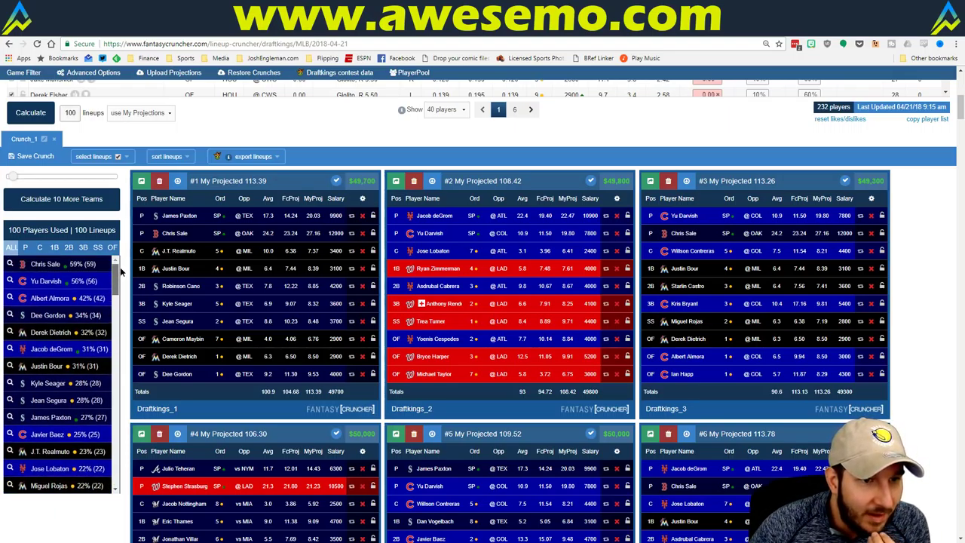
pyautogui.scroll(-1, 120, 269)
pyautogui.scroll(-2, 119, 288)
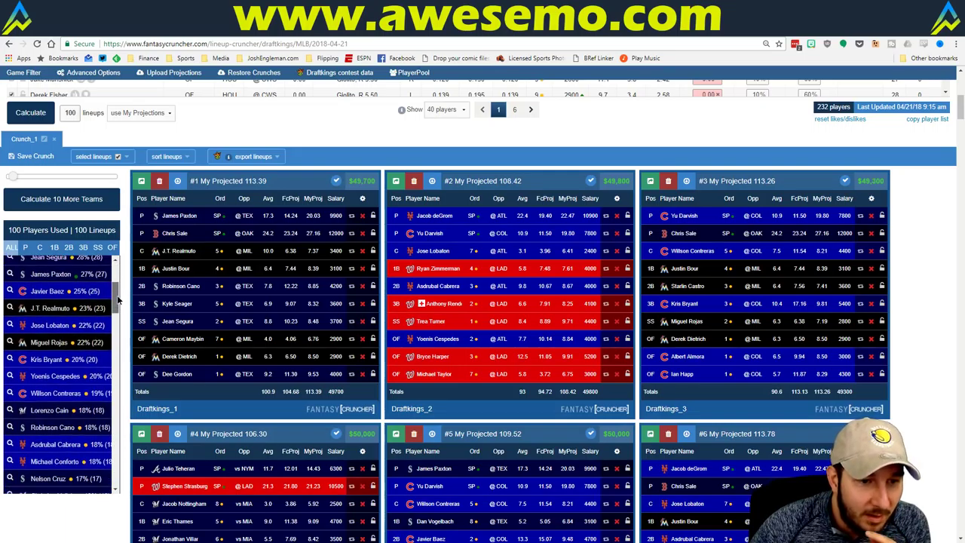
pyautogui.rightClick(118, 287)
pyautogui.click(114, 279)
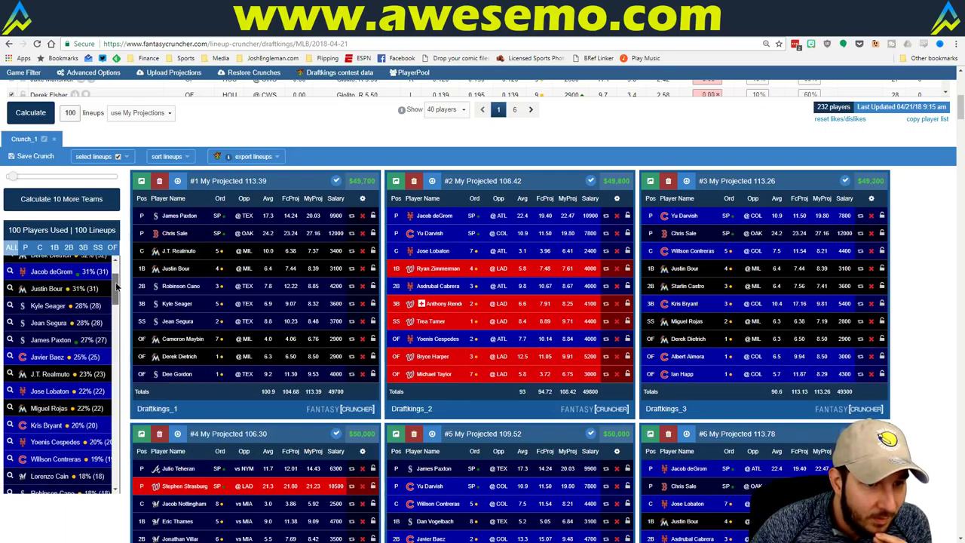
pyautogui.moveTo(115, 279); pyautogui.dragTo(114, 294)
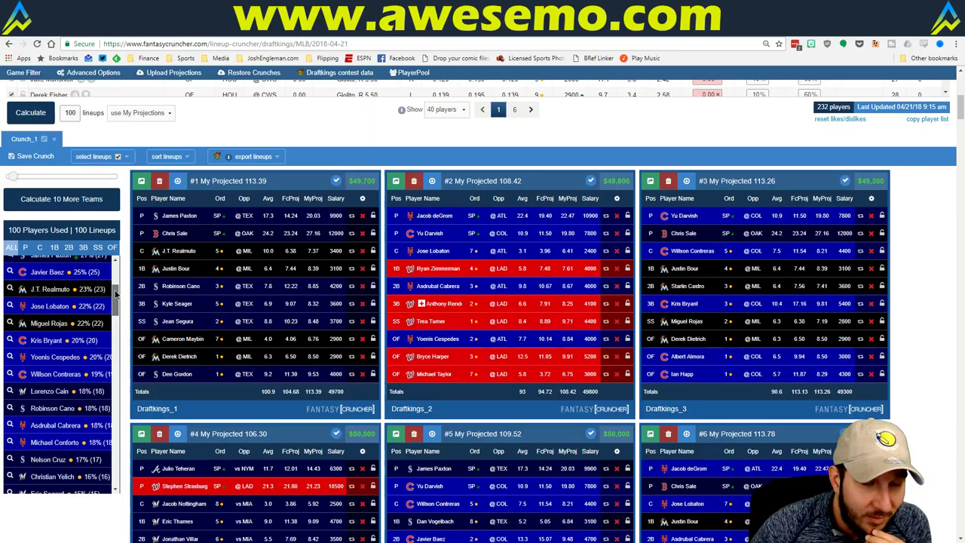
pyautogui.moveTo(116, 293); pyautogui.dragTo(115, 303)
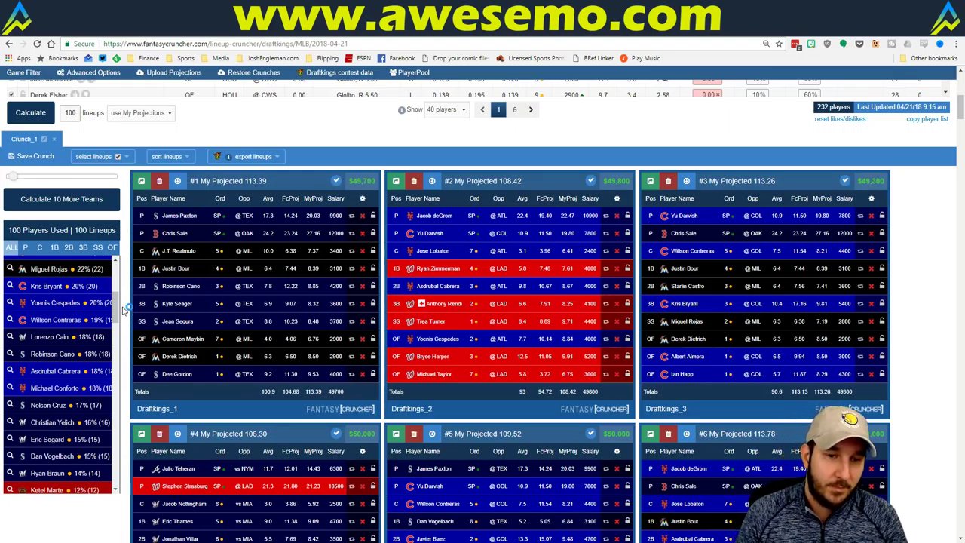
# Switch to the Excel projection workbook and cancel the pending copy on the PT_Daily sheet
pyautogui.hotkey('alt', 'Tab')
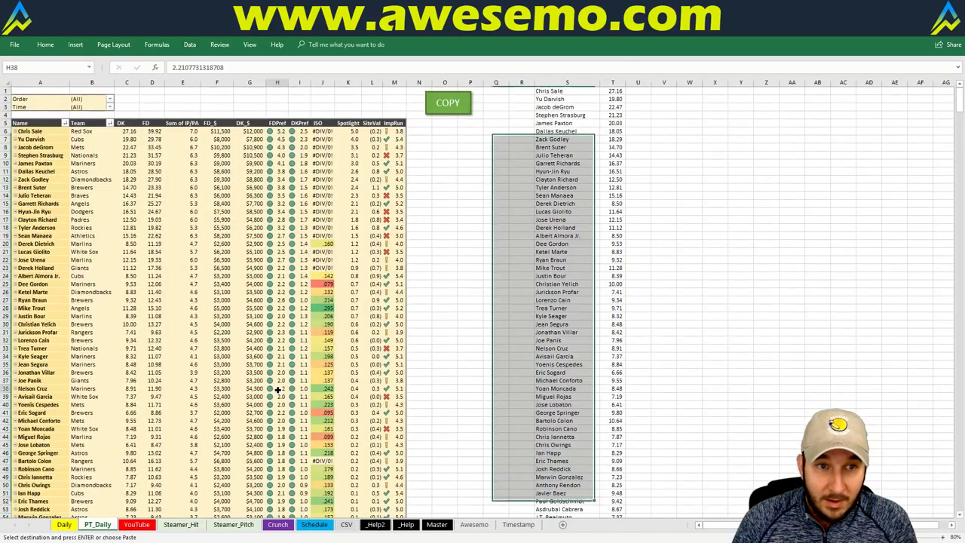
pyautogui.click(277, 389)
pyautogui.press('Escape')
pyautogui.rightClick(155, 211)
pyautogui.press('Escape')
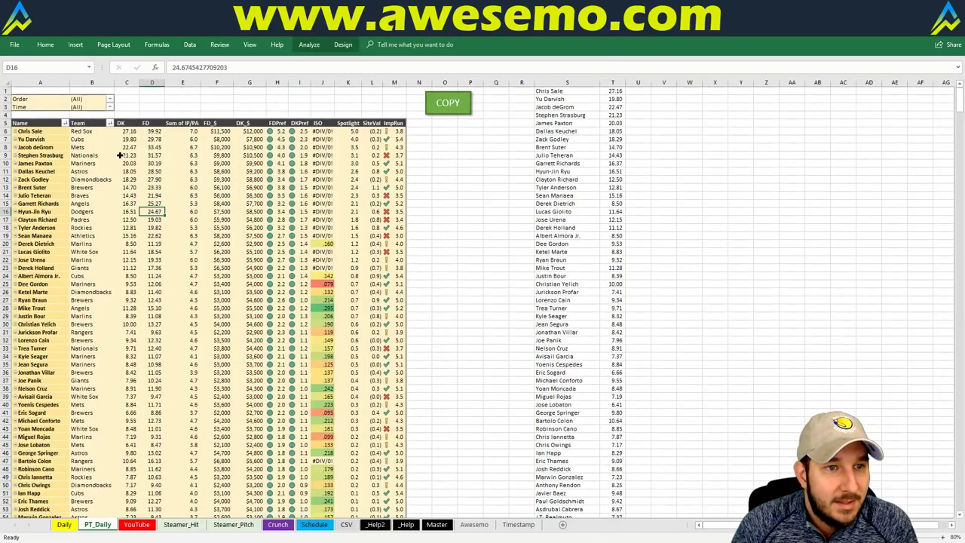
pyautogui.rightClick(120, 154)
pyautogui.press('Escape')
pyautogui.click(109, 99)
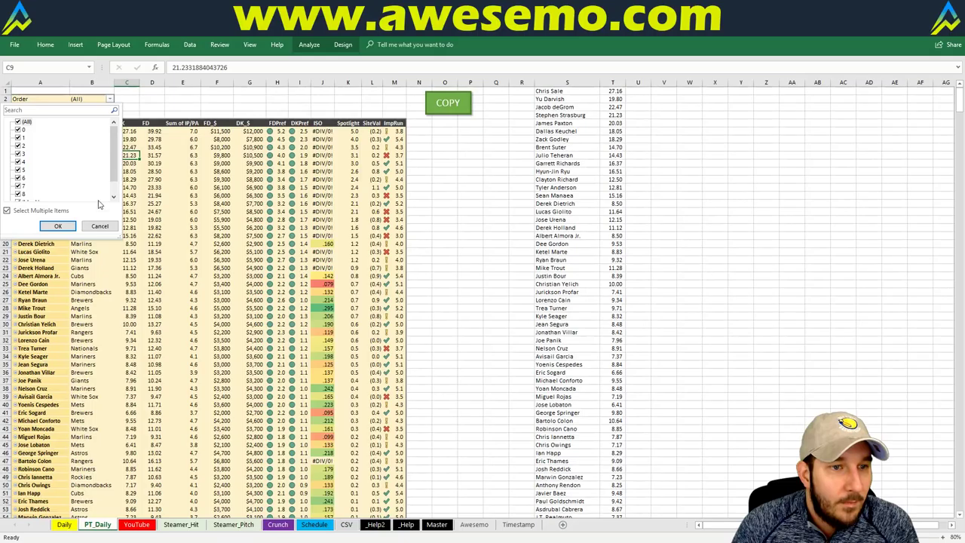
pyautogui.click(104, 226)
# Display the YouTube sheet with the Dodgers and Nationals matchup and select an empty cell below the tables
pyautogui.click(539, 259)
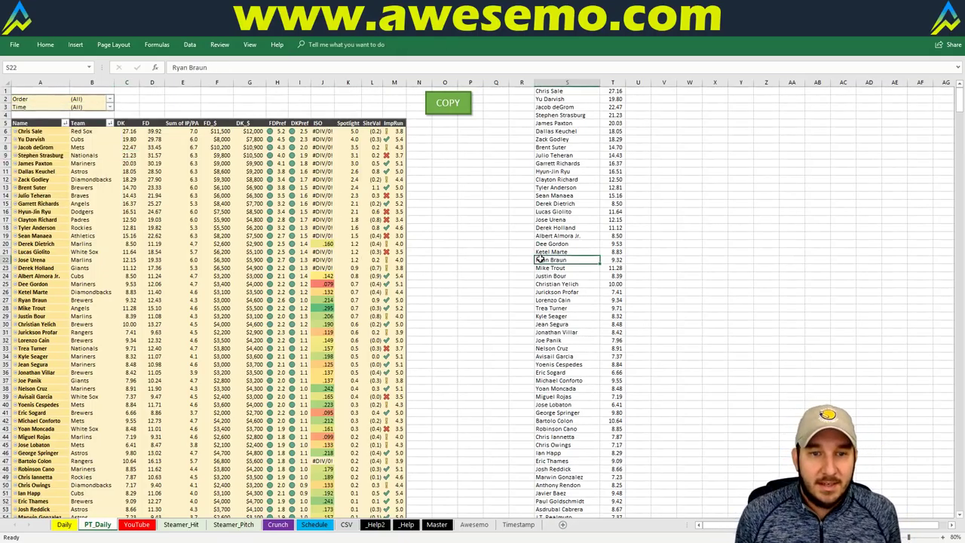
pyautogui.click(136, 524)
pyautogui.click(367, 446)
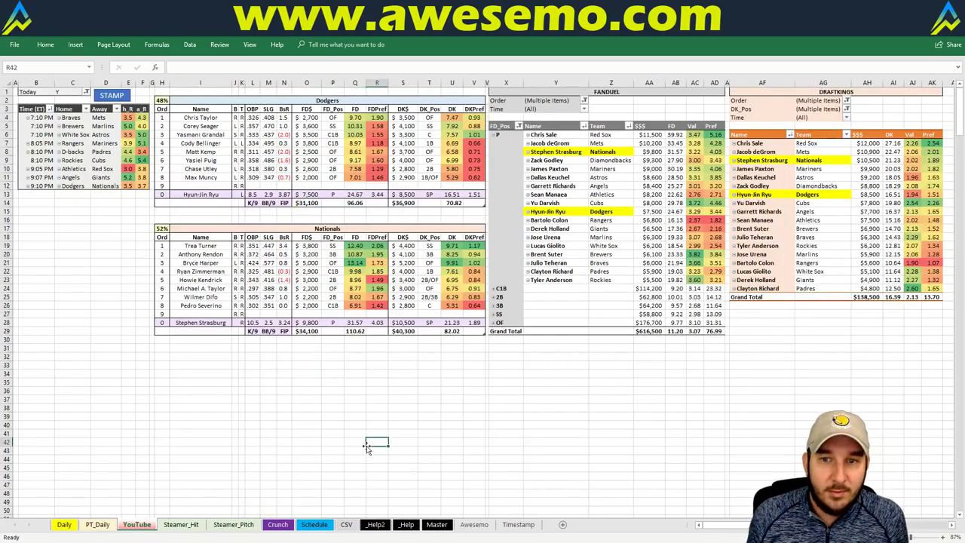